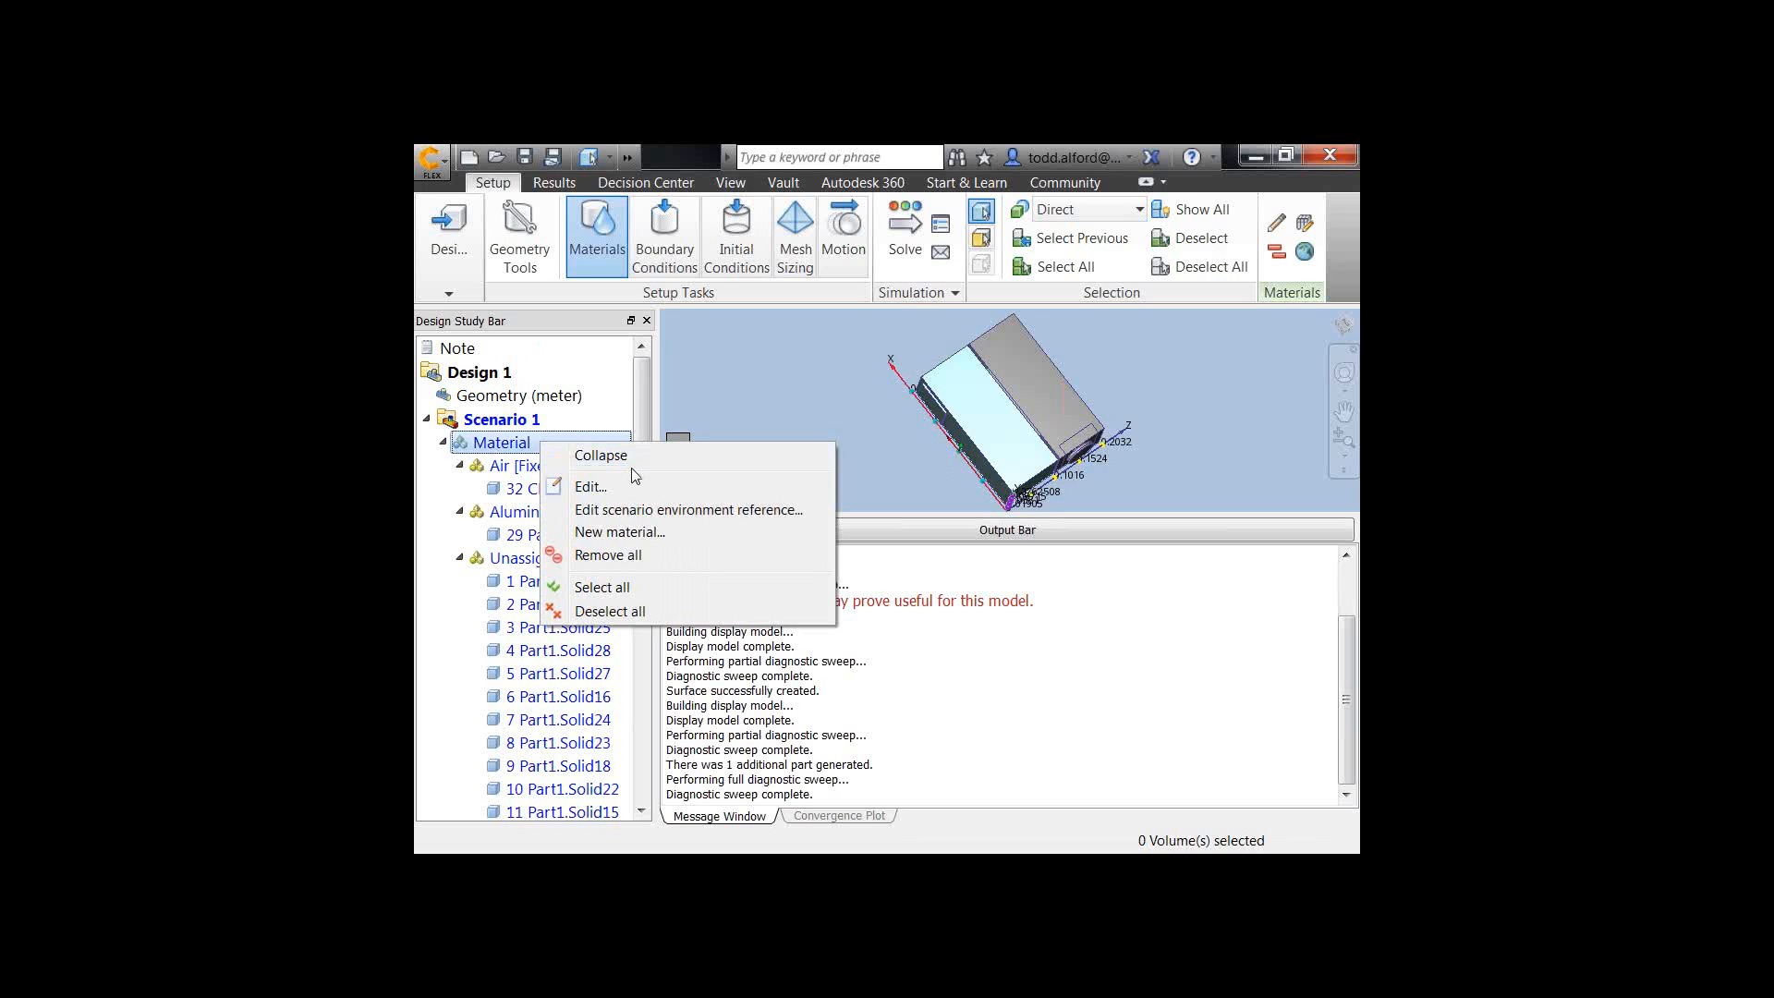
Step: Review the pressure and temperature in Scenario 1's environment reference and leave them as set
click(659, 509)
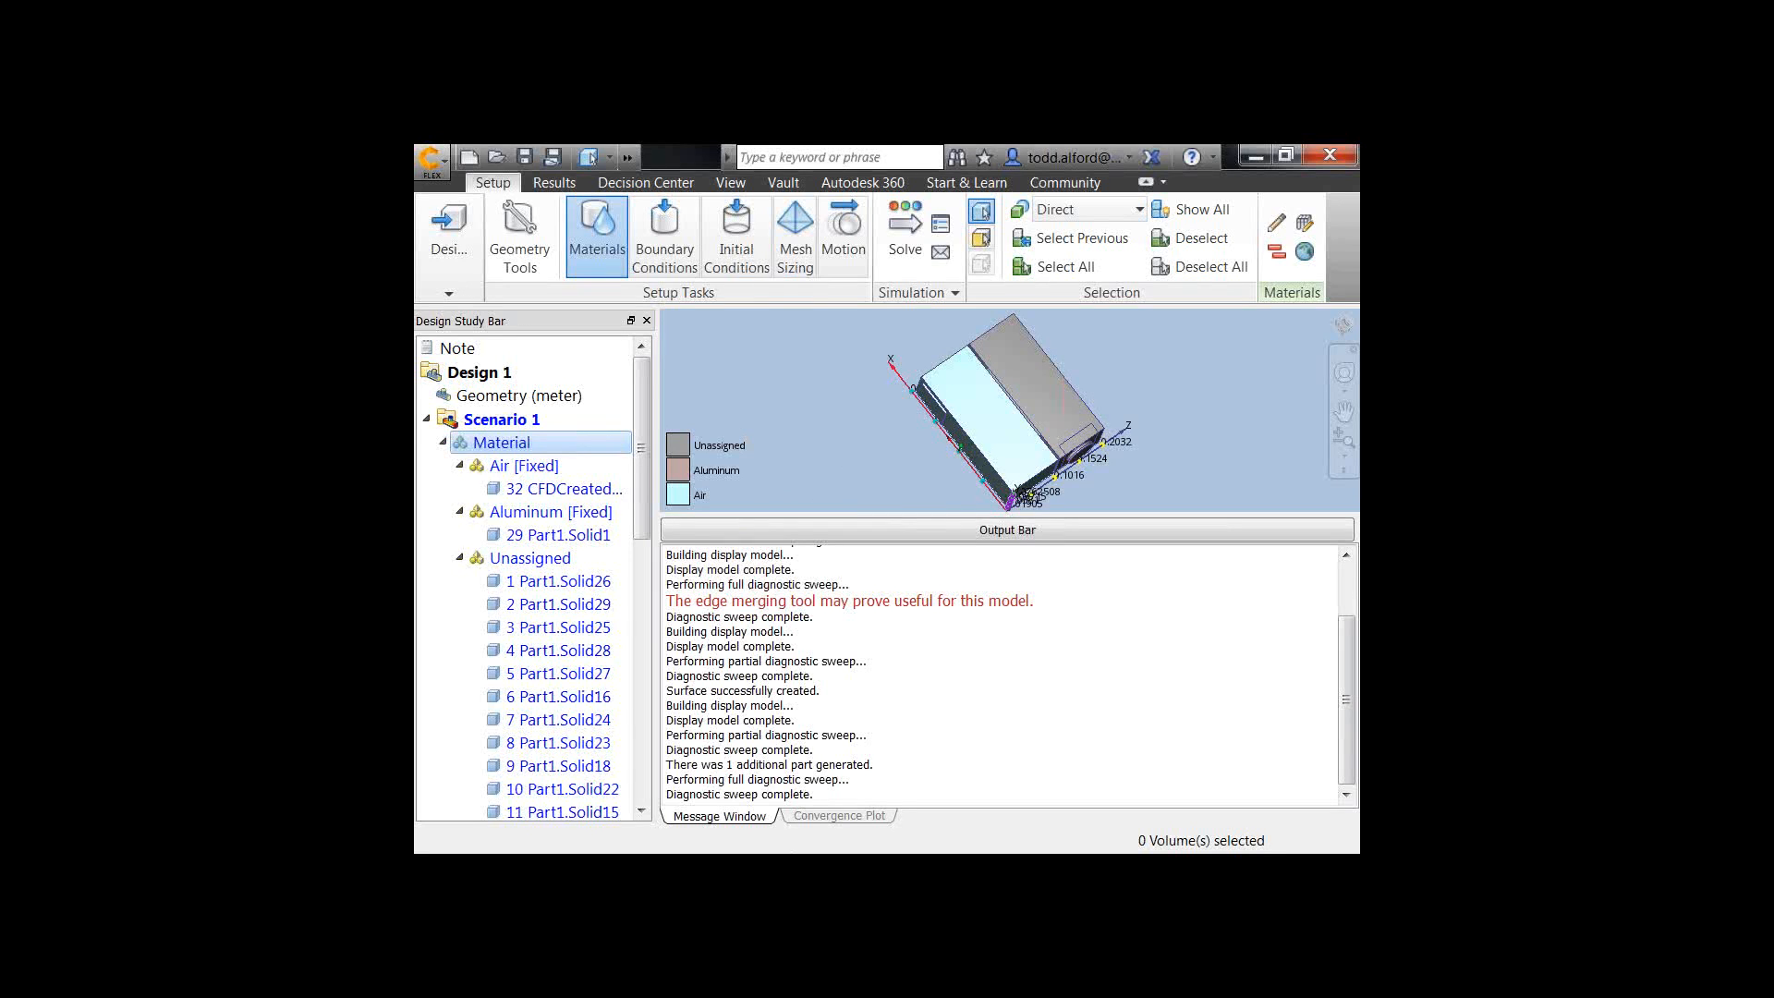
right_click(523, 422)
click(473, 545)
drag(772, 424, 792, 415)
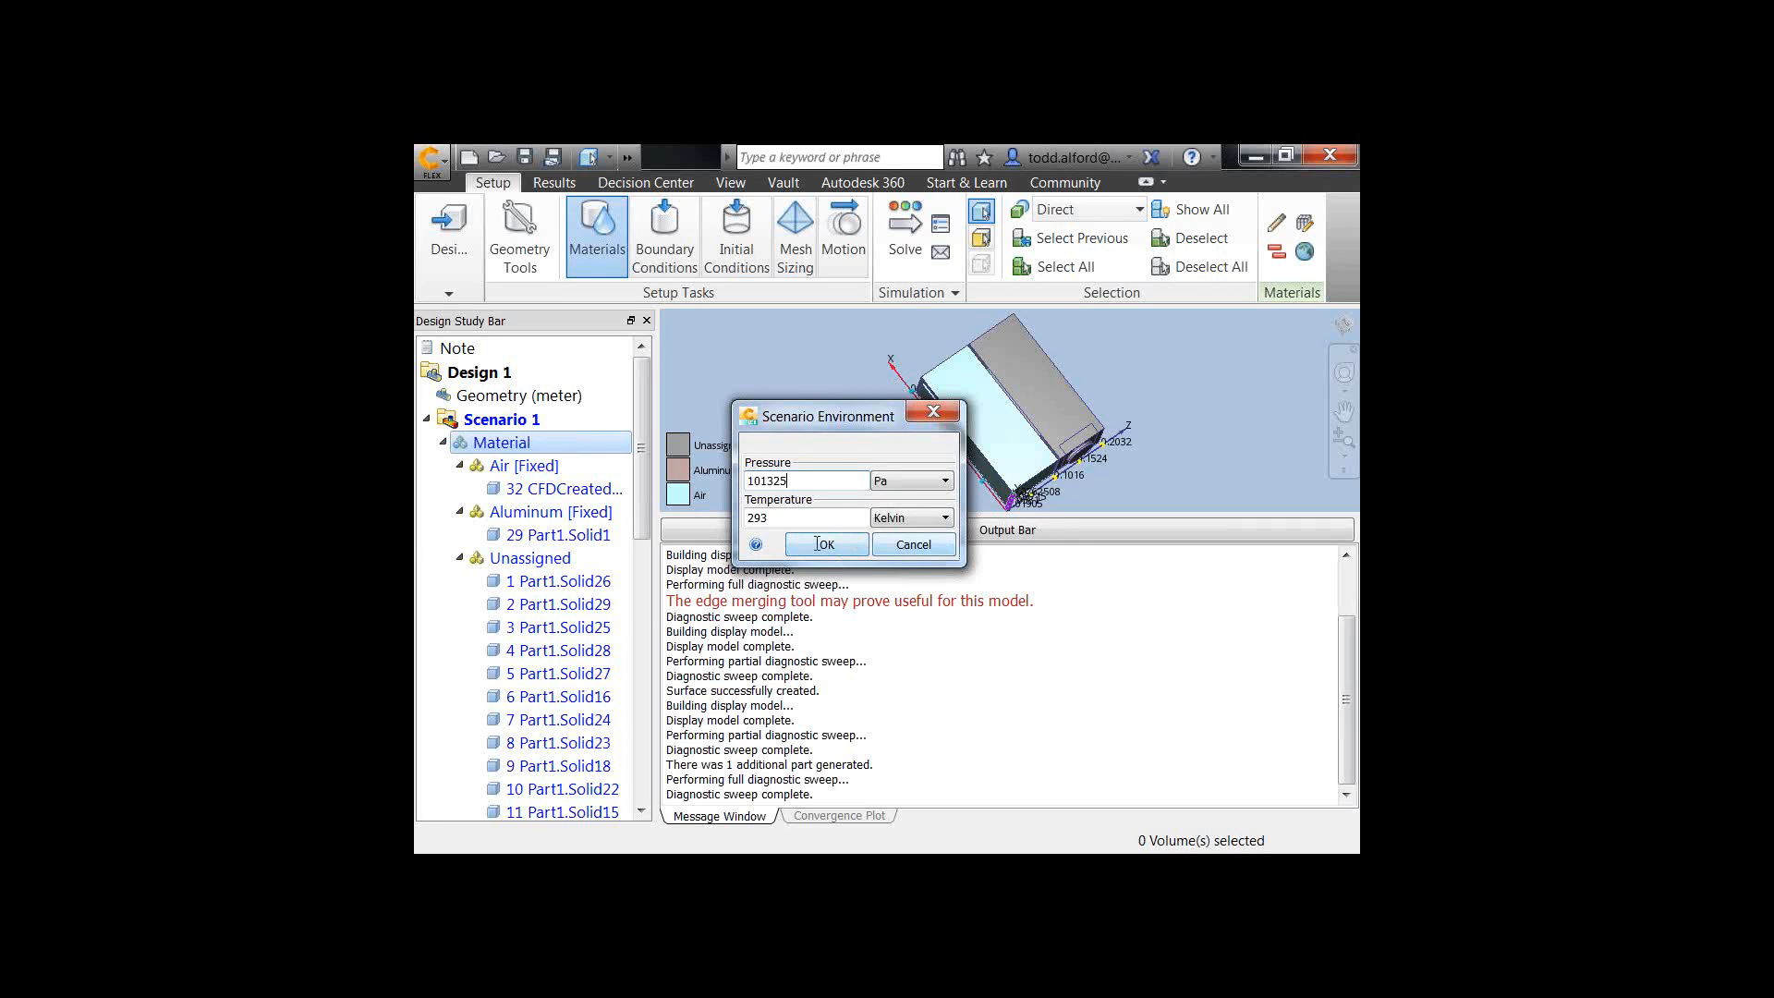
click(923, 546)
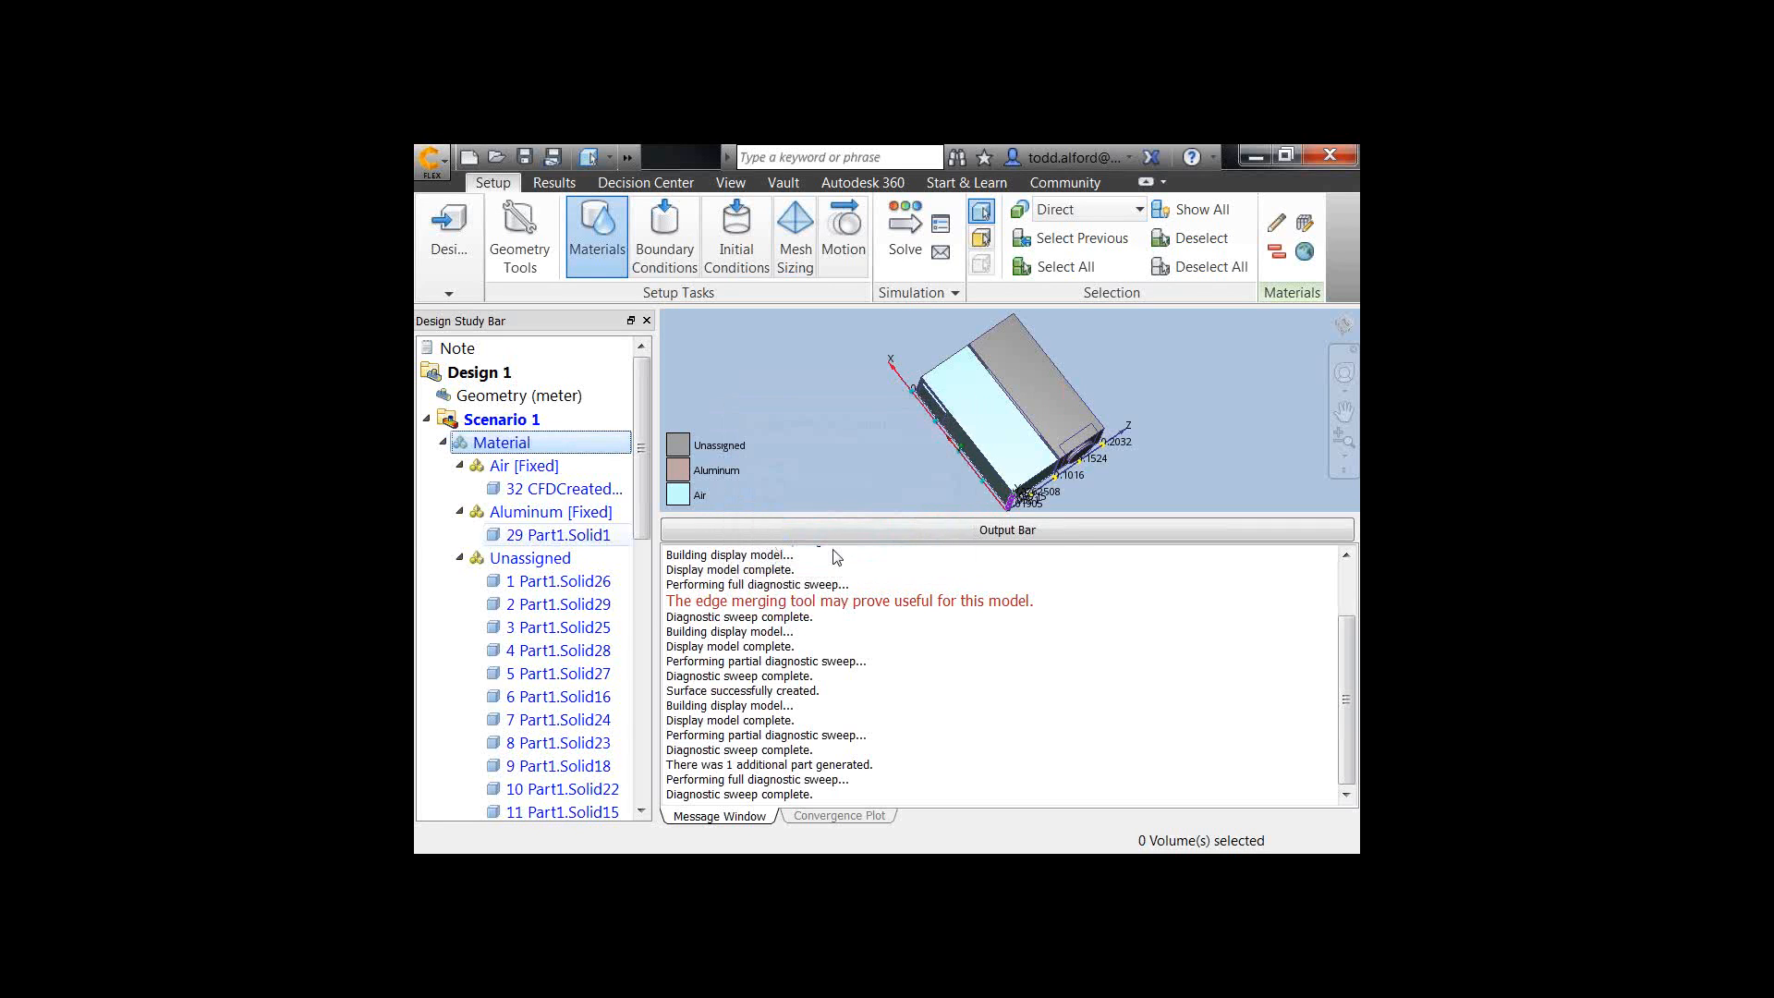
Step: Disable the scenario environment for the Air material and set its own reference temperature to 333 Kelvin
click(532, 469)
right_click(533, 482)
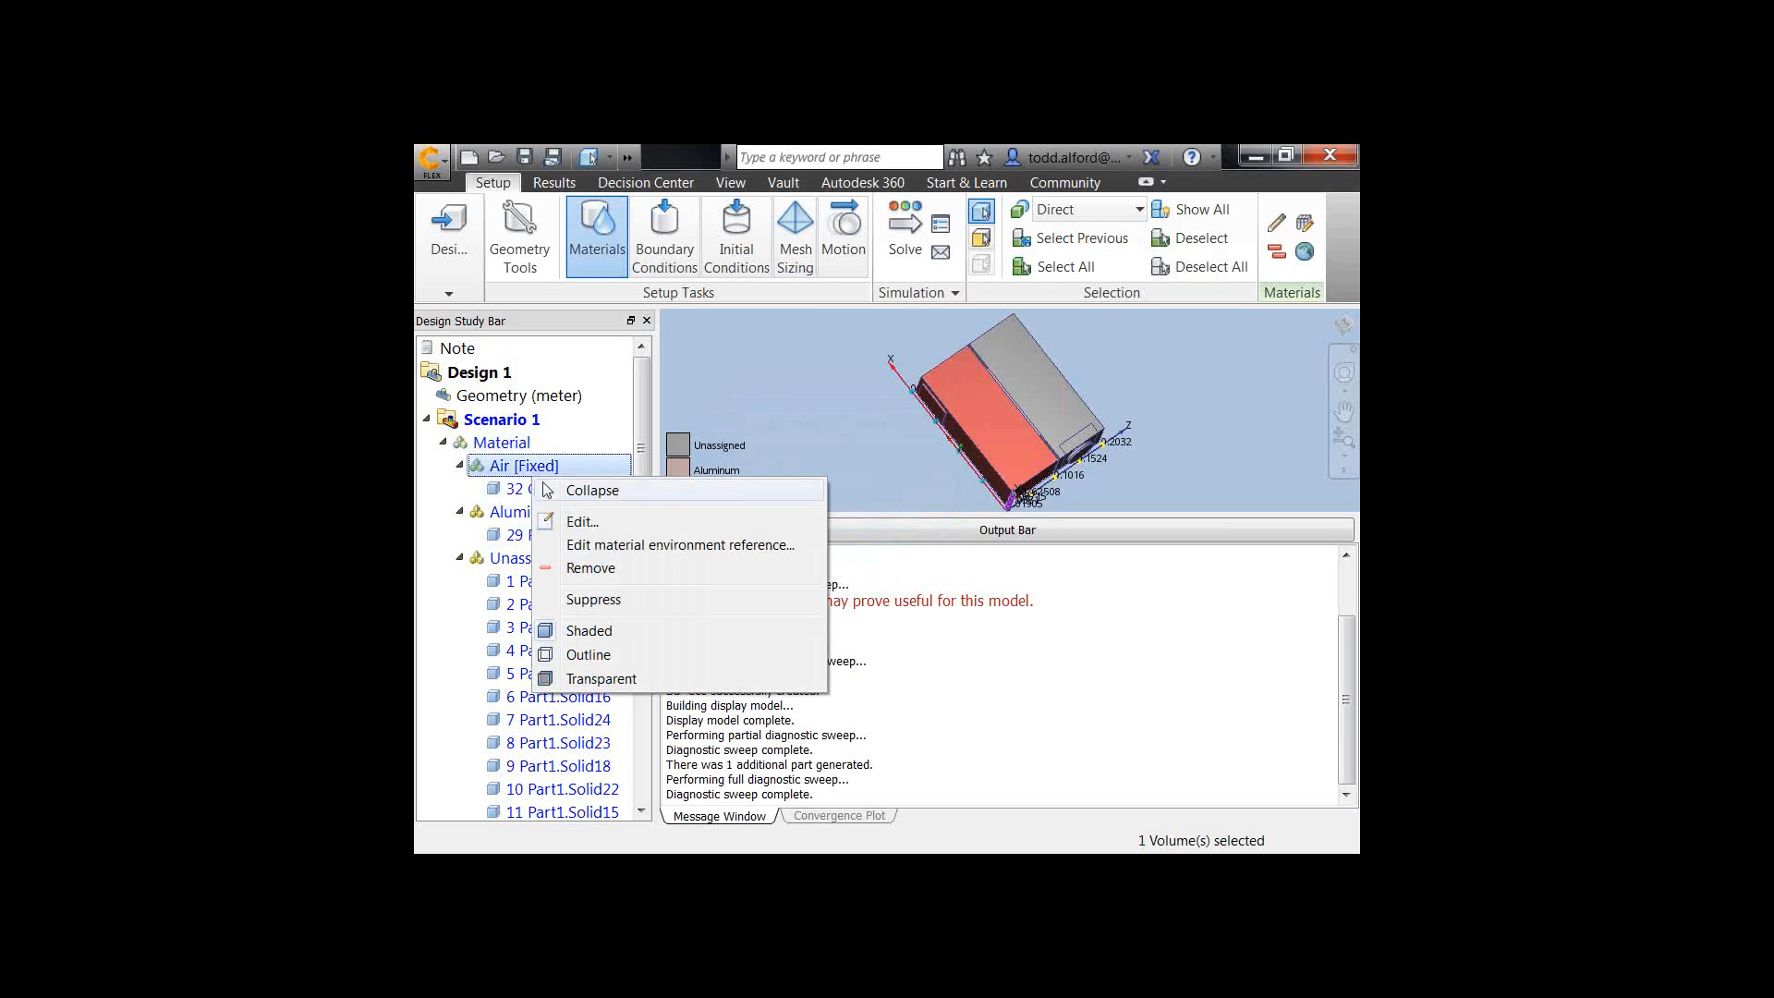
click(691, 545)
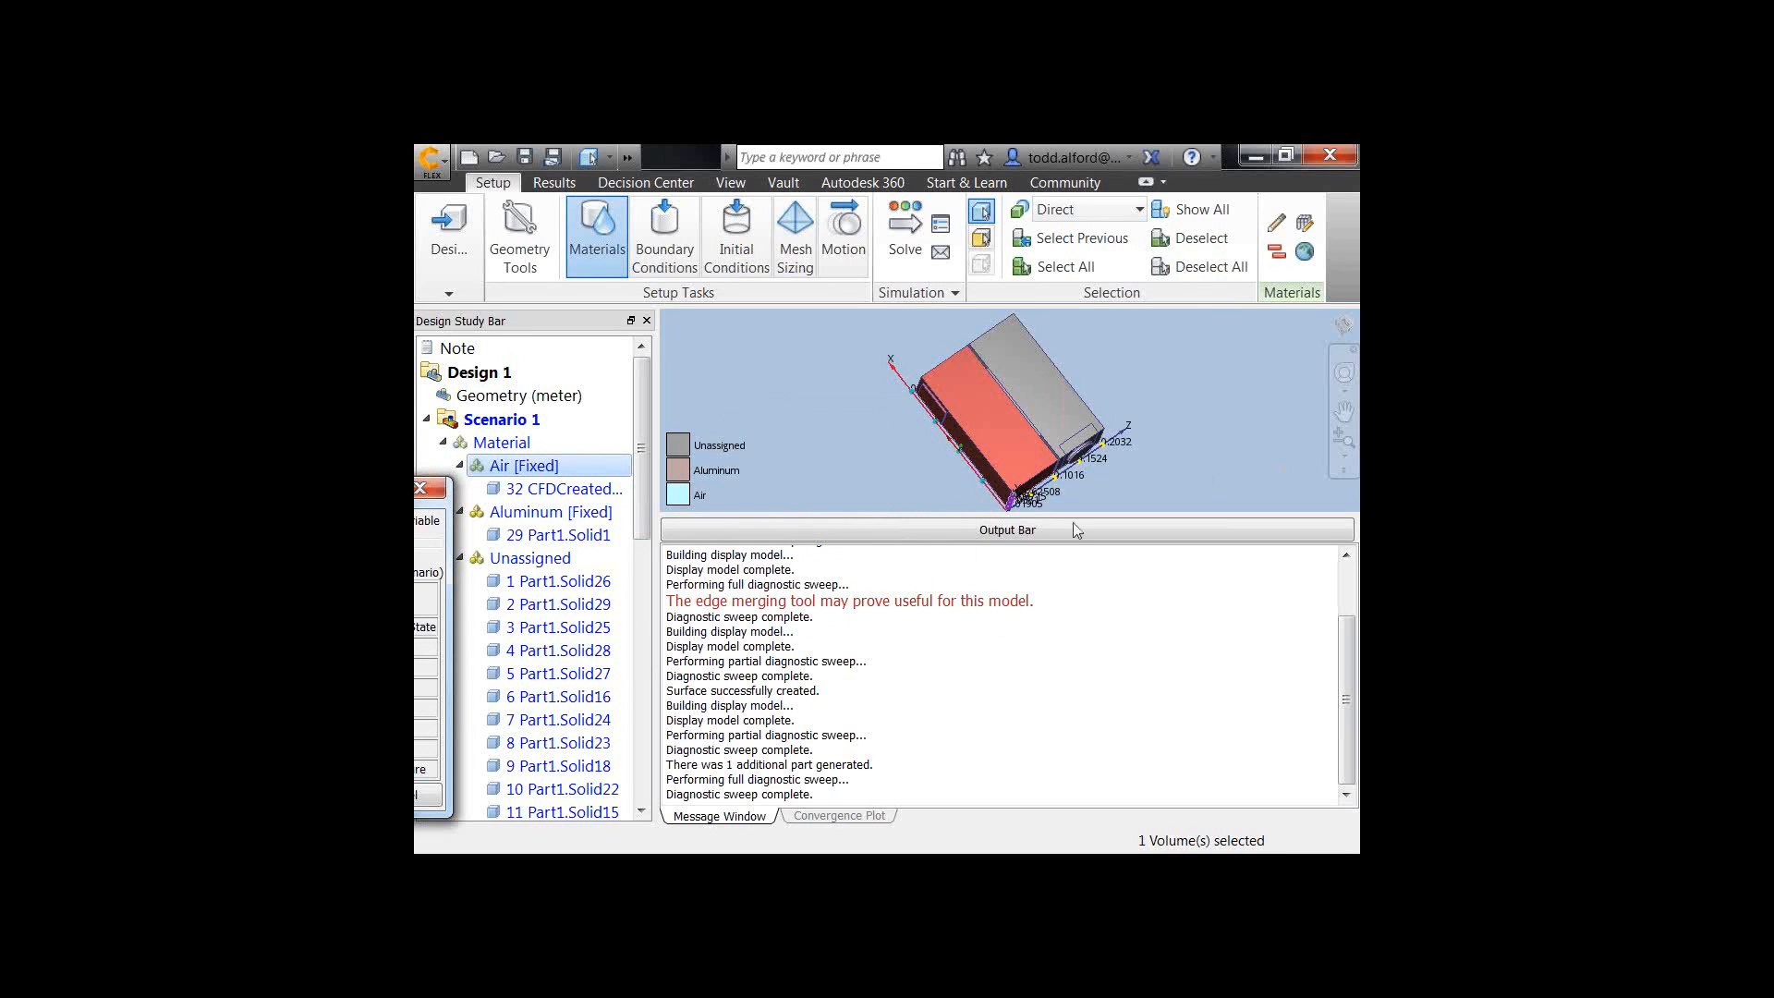
drag(217, 493, 776, 325)
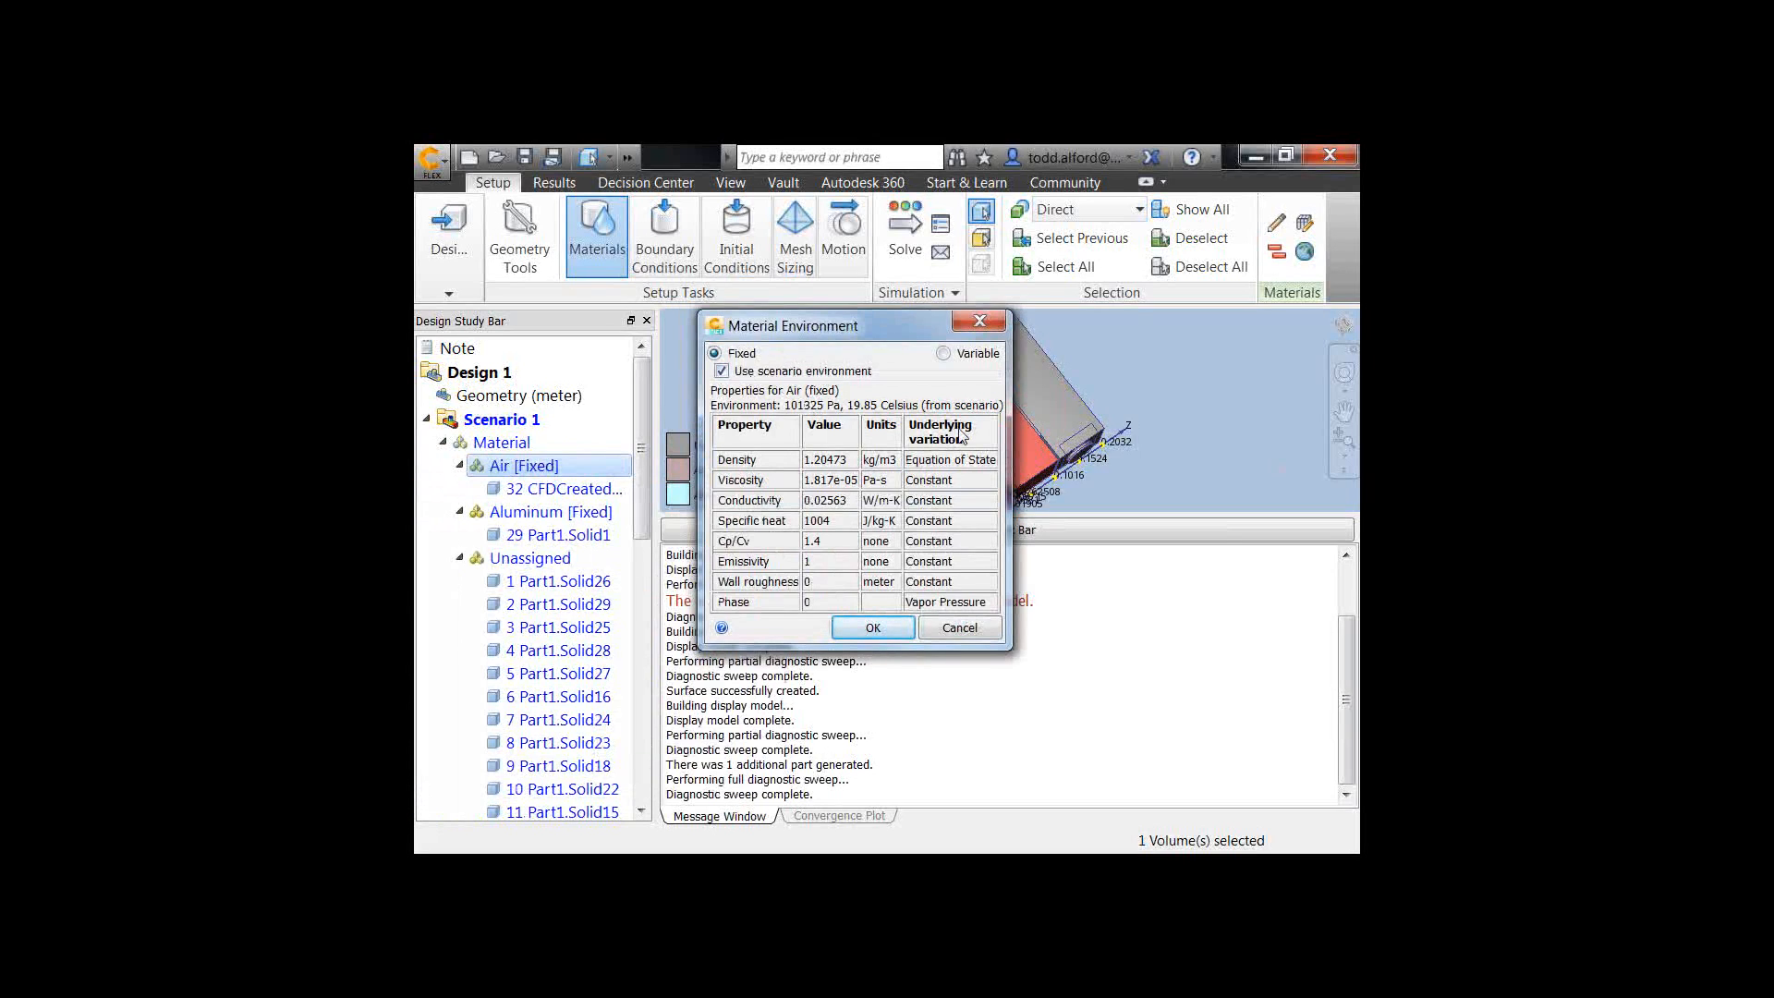
click(722, 372)
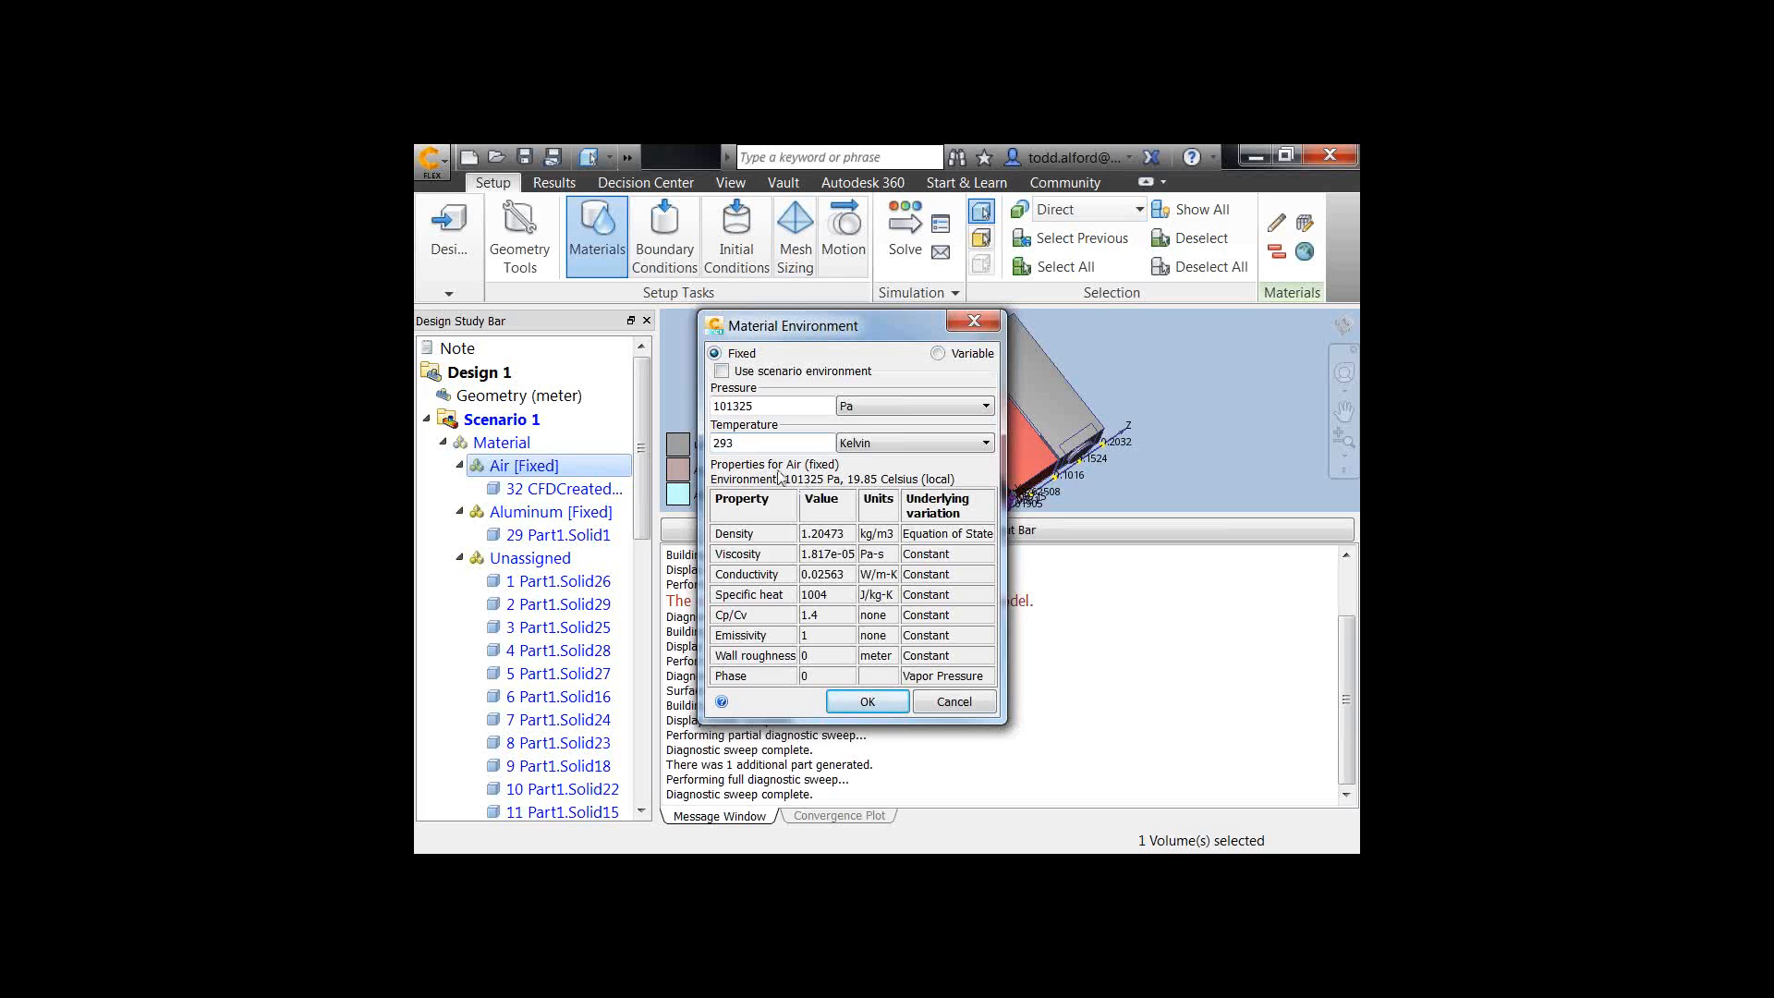
double_click(723, 443)
text(333)
key(Return)
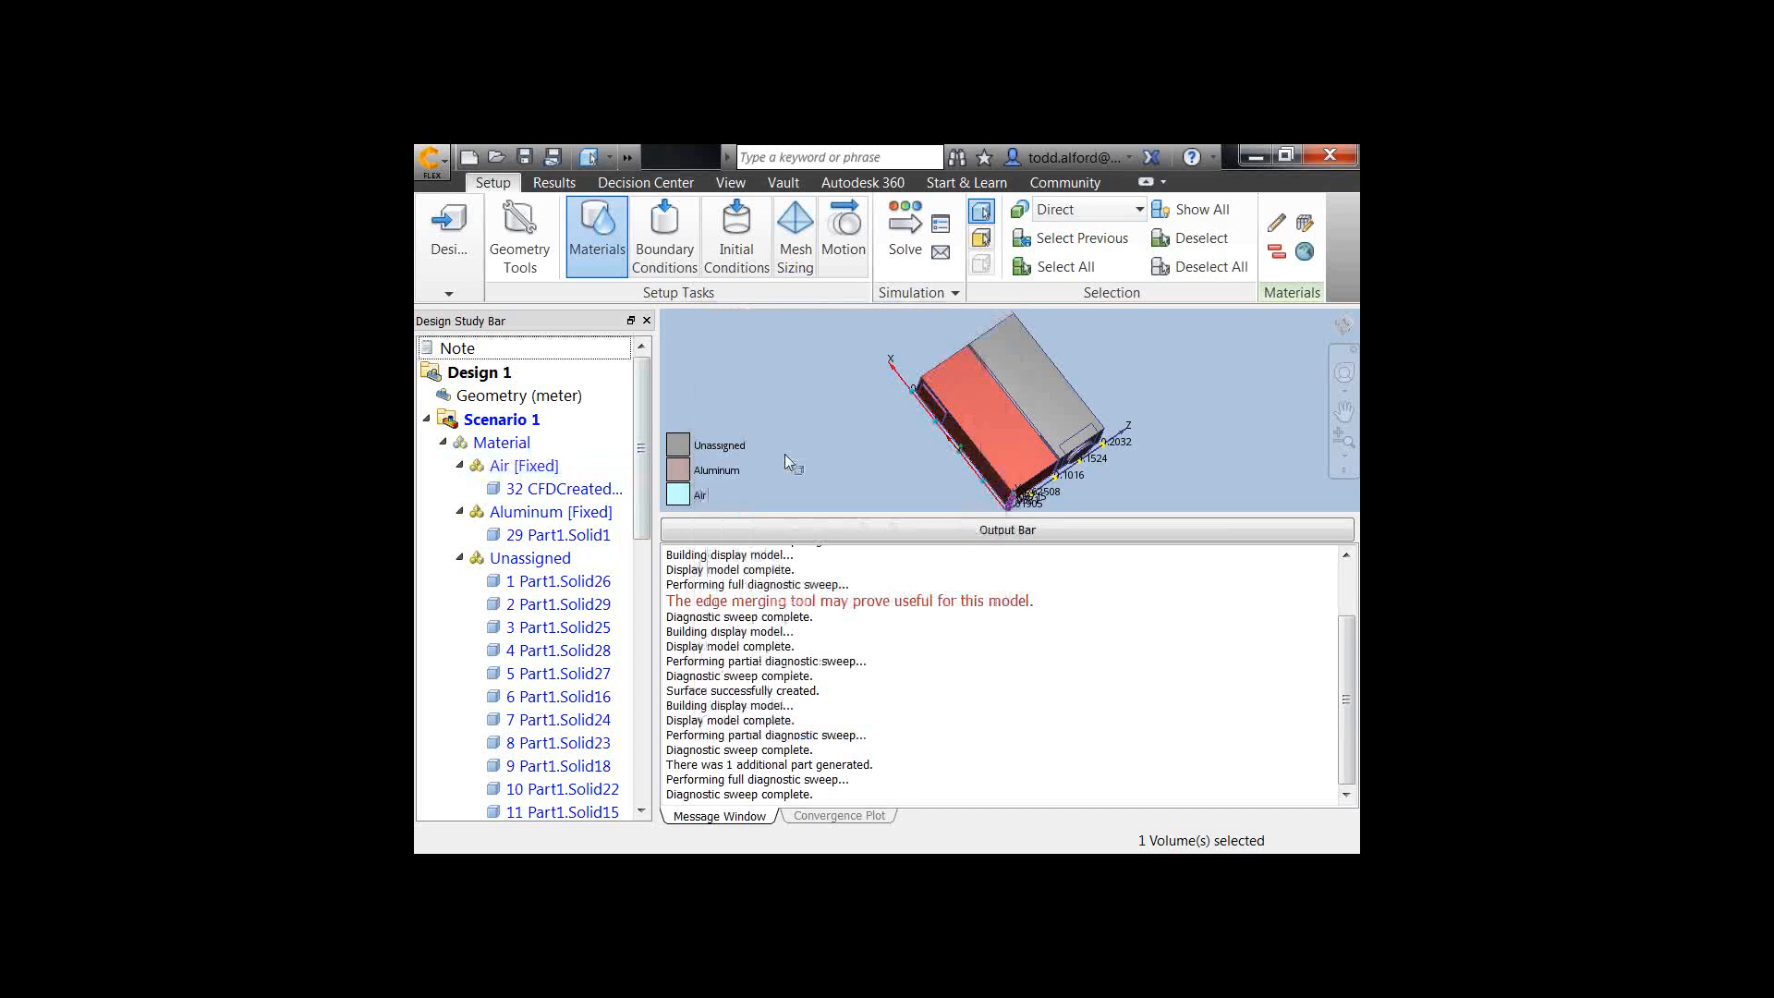
Step: Examine Air's property definitions in the Material Editor and close it without changes
click(517, 465)
right_click(499, 466)
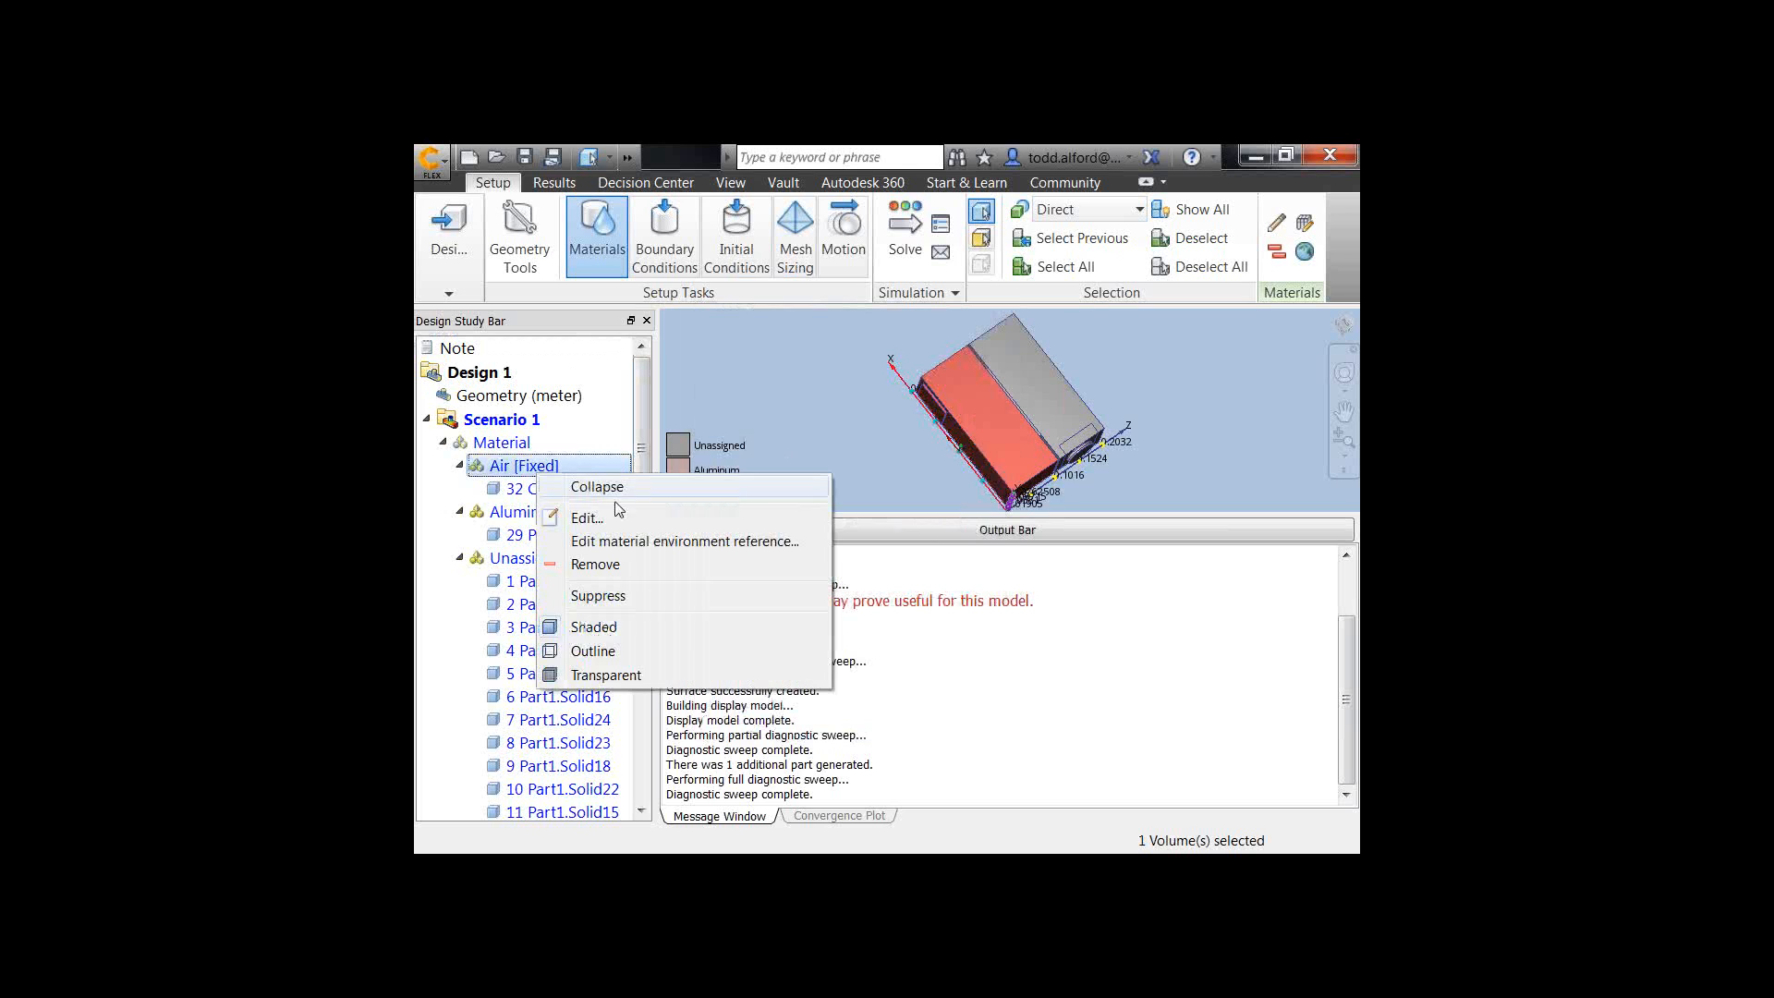
click(618, 520)
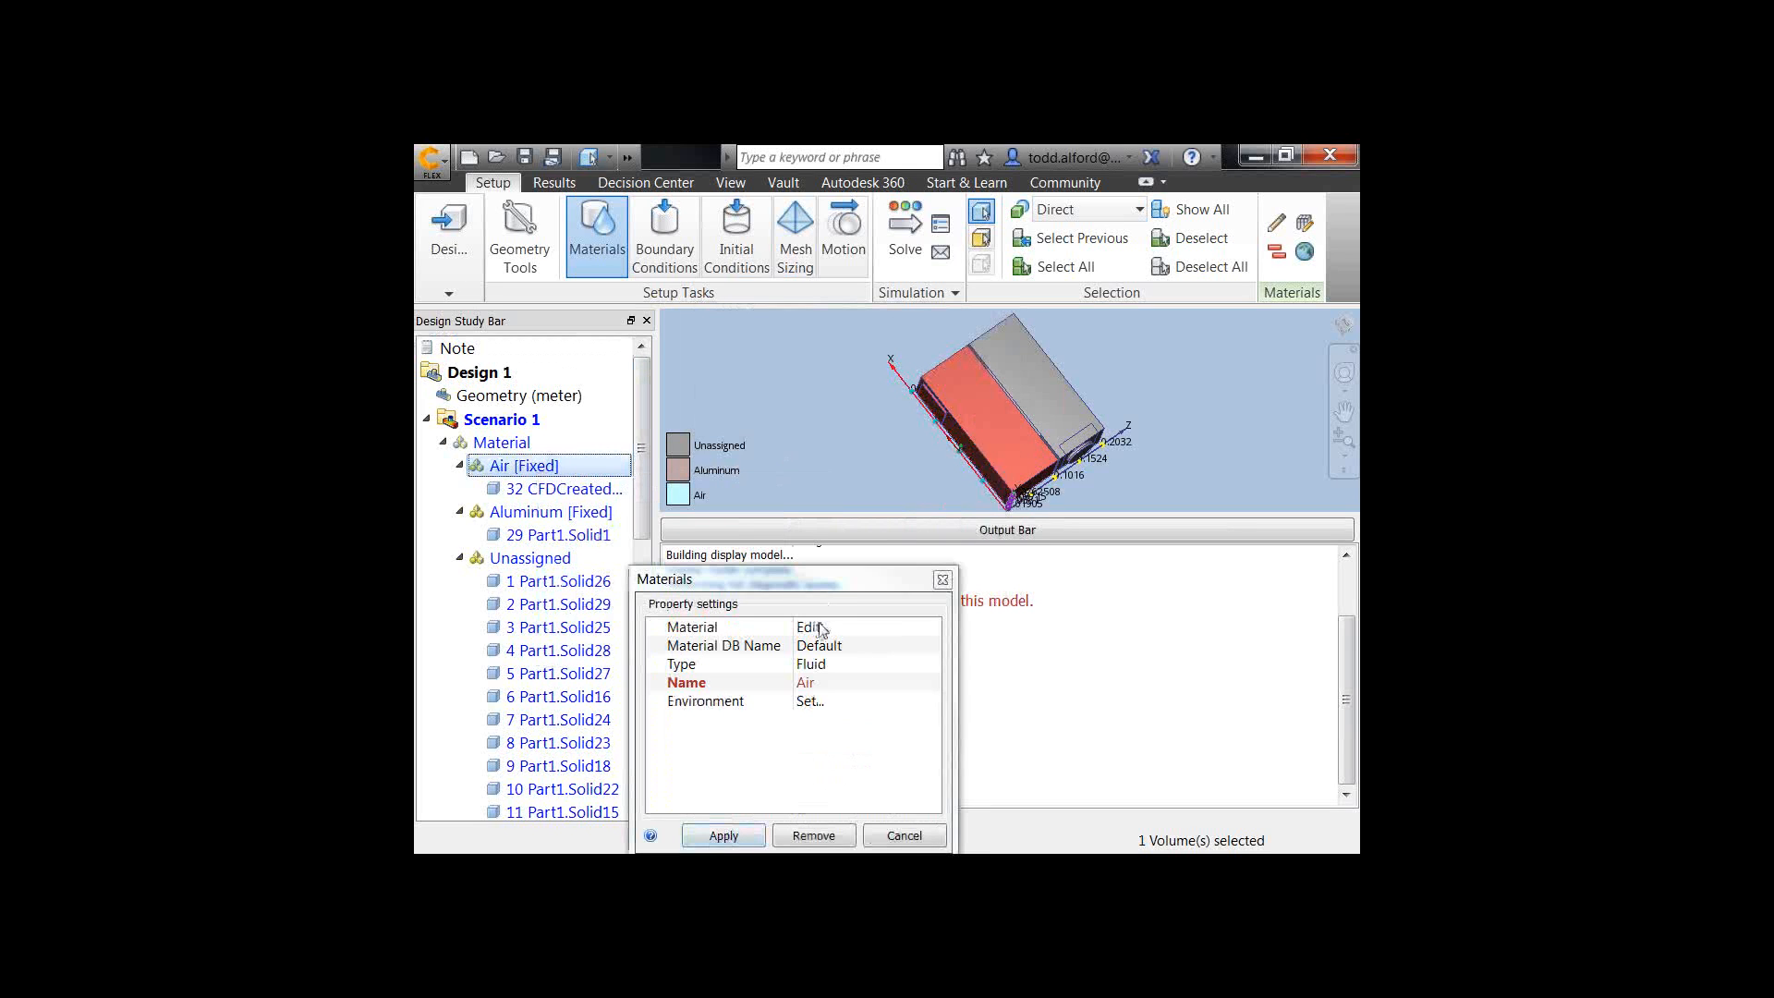
click(811, 627)
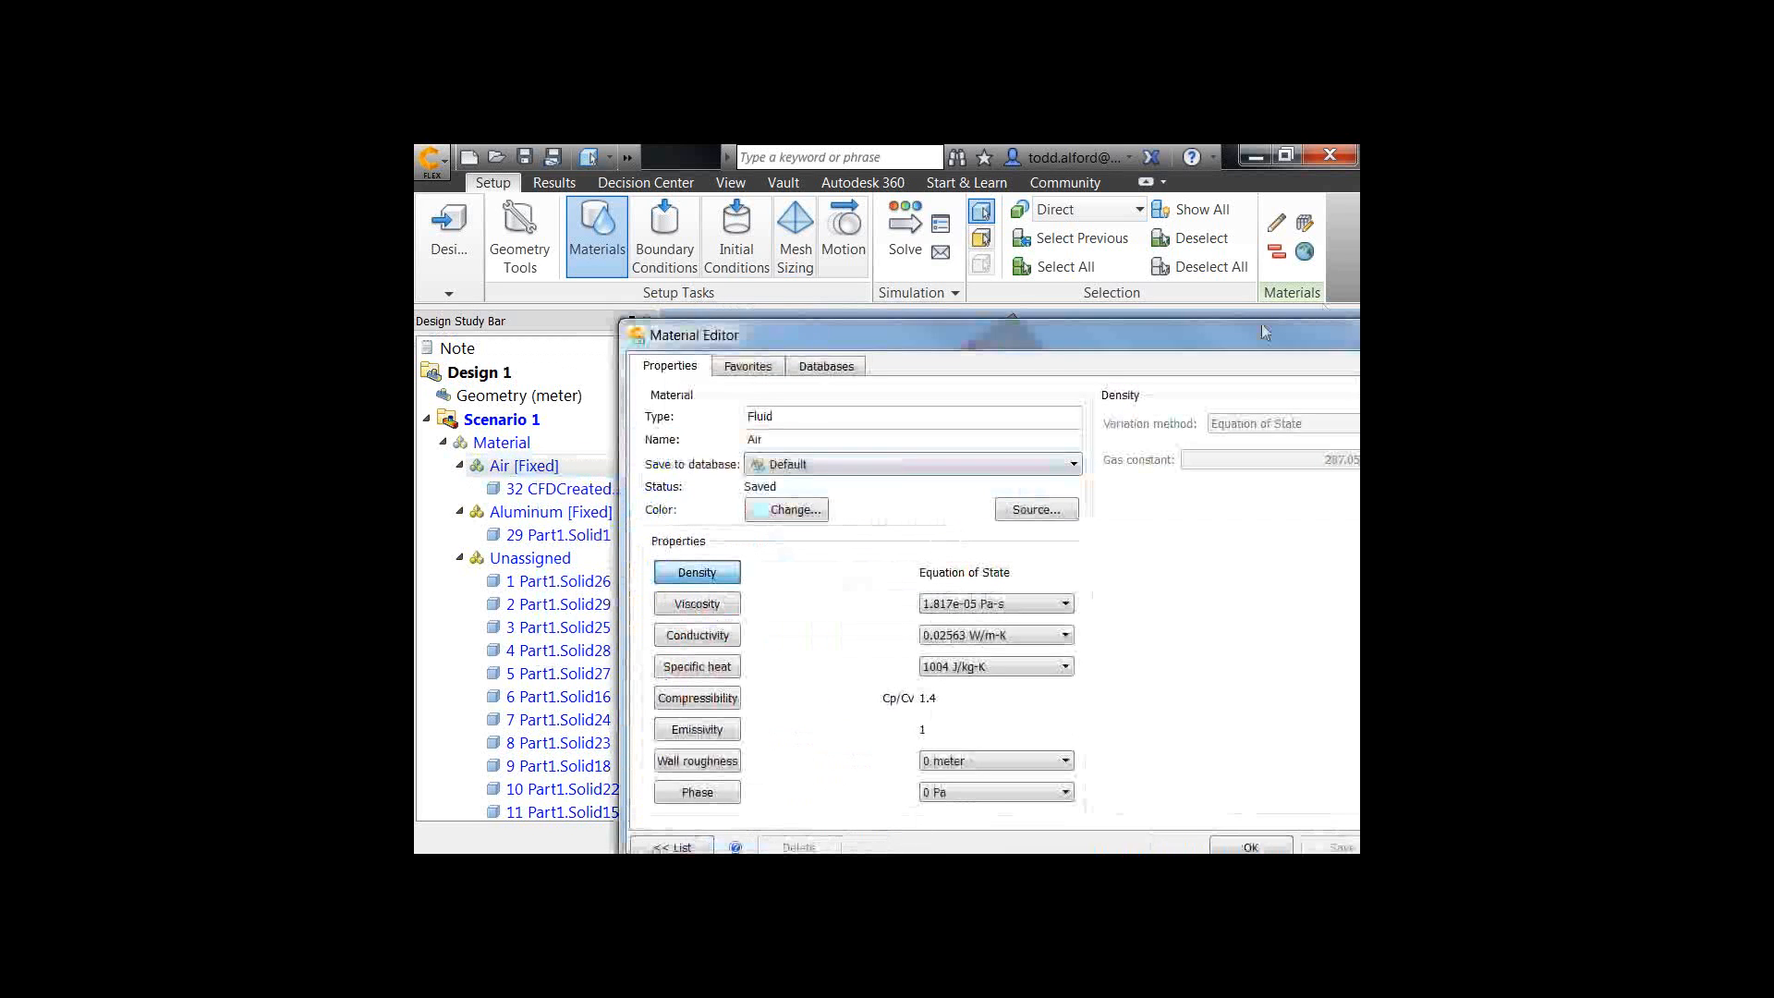
drag(1257, 329, 1061, 298)
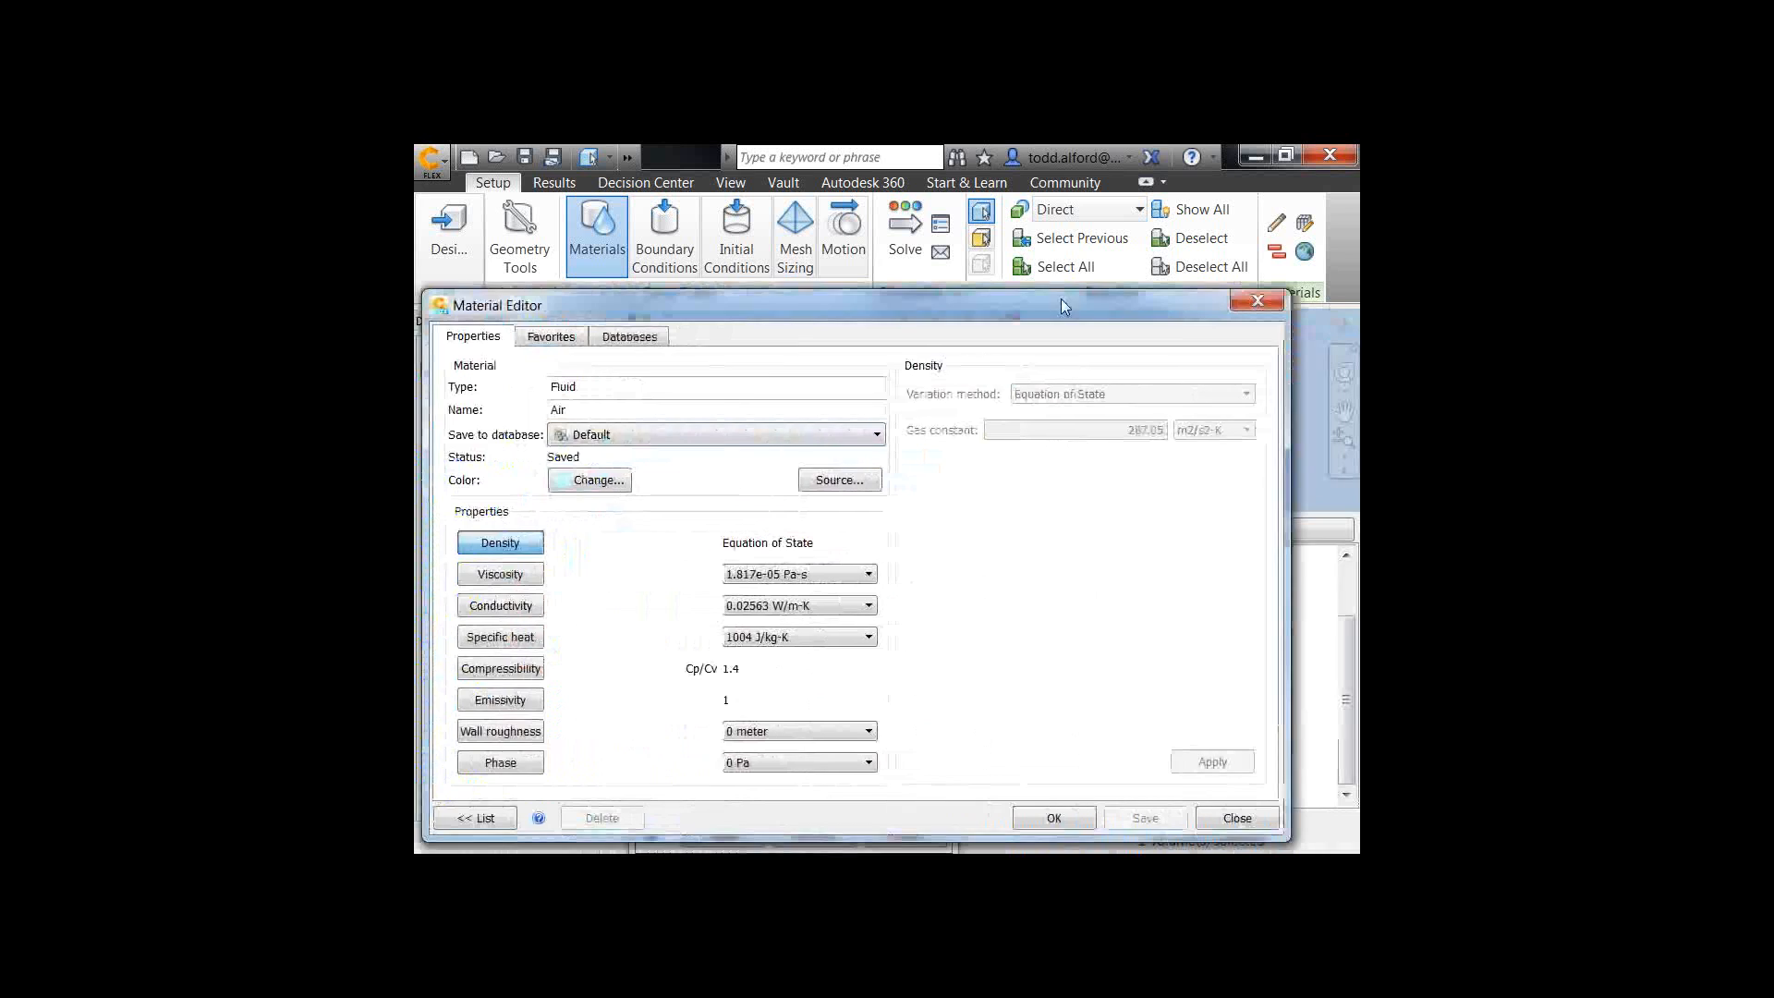
click(1259, 303)
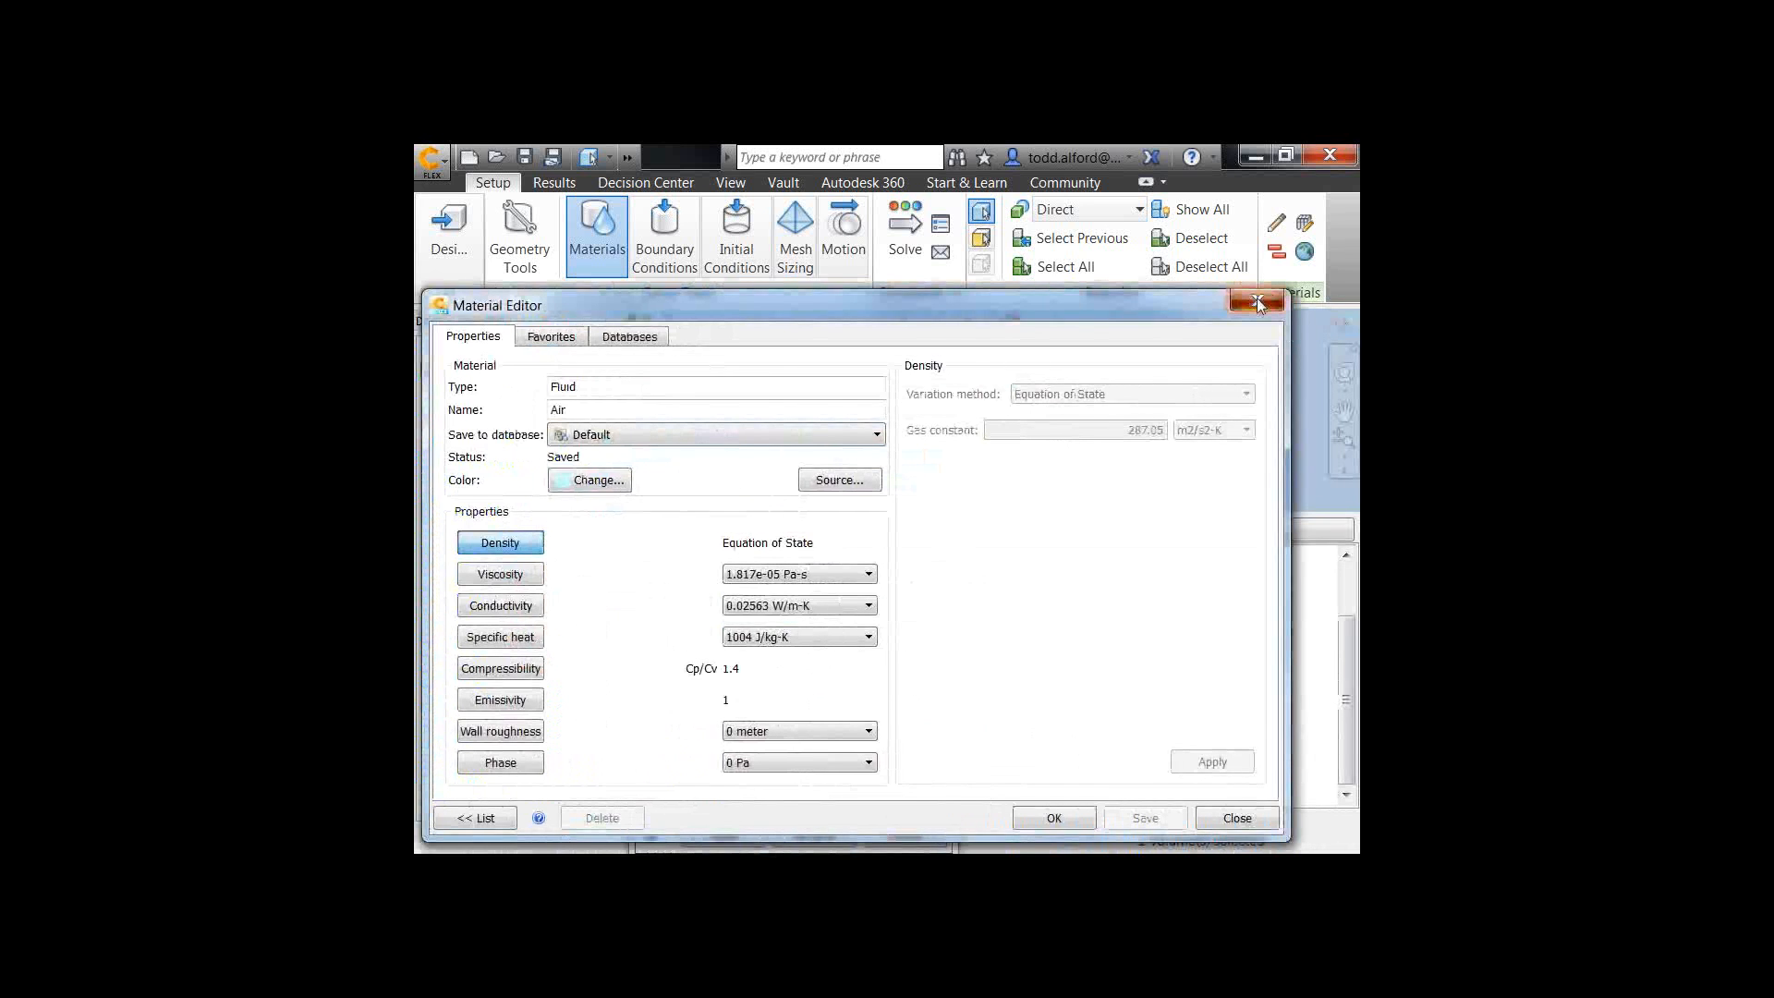
Step: Switch the Air material's environment from fixed to variable properties
click(804, 704)
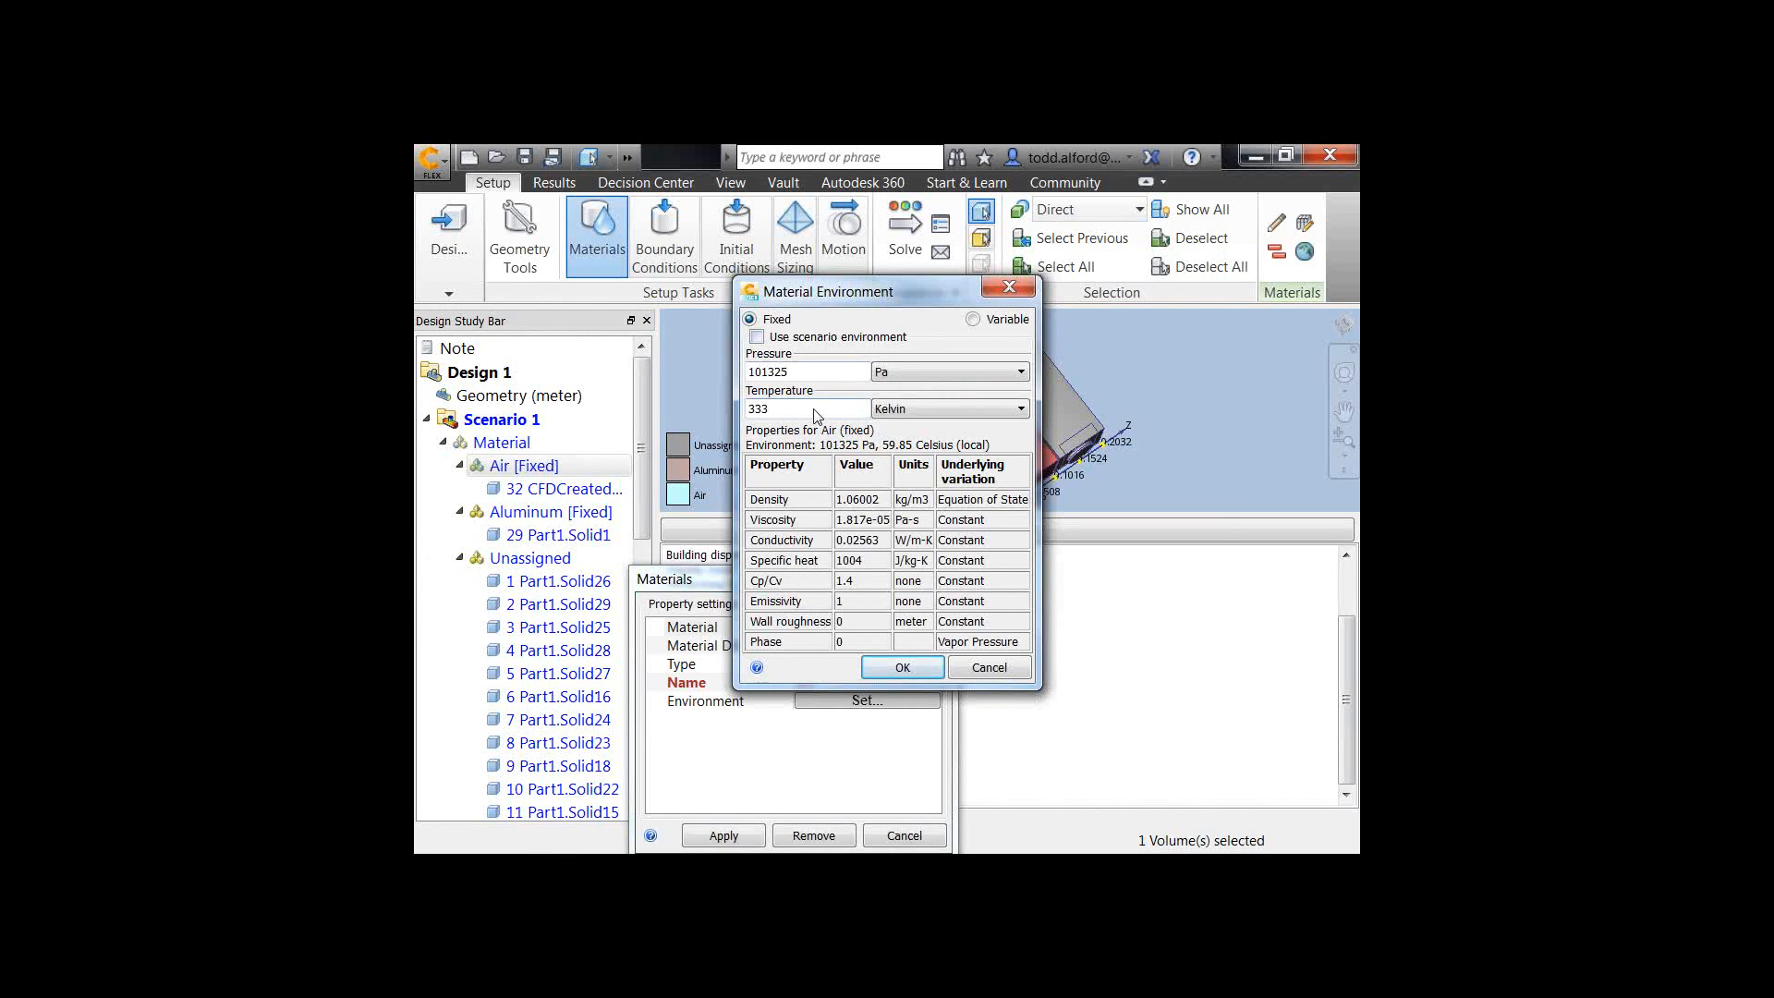
click(974, 322)
click(914, 675)
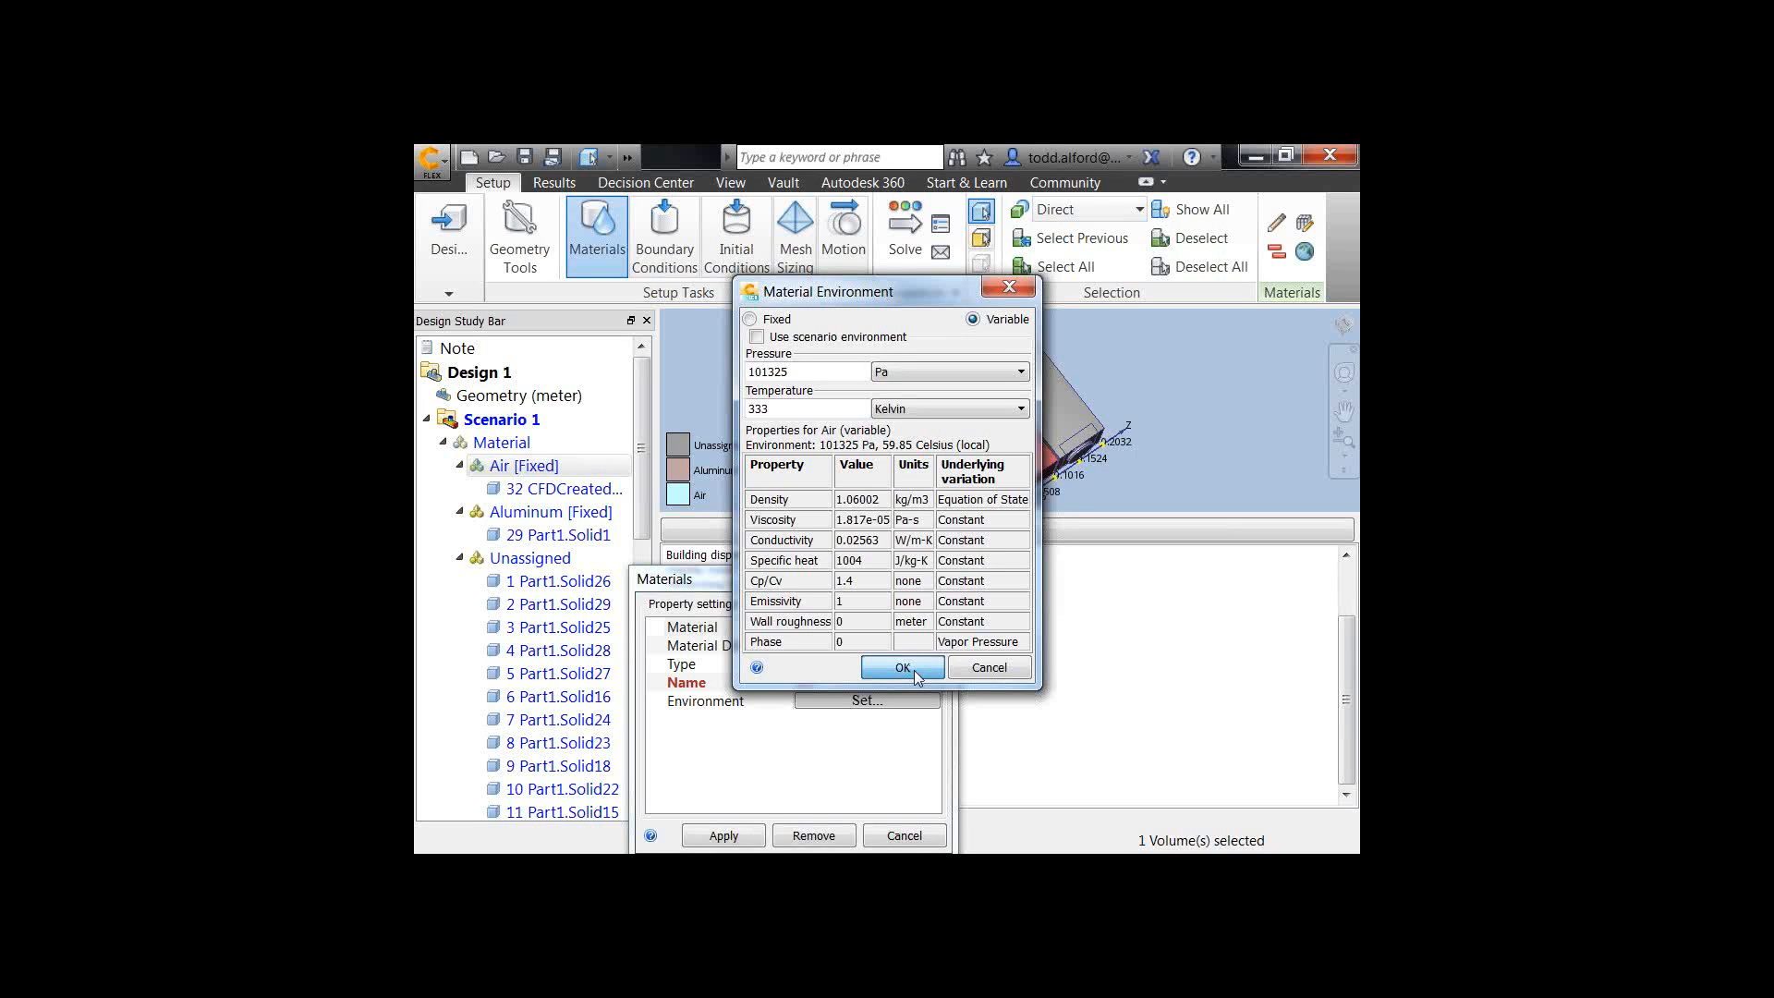
click(915, 672)
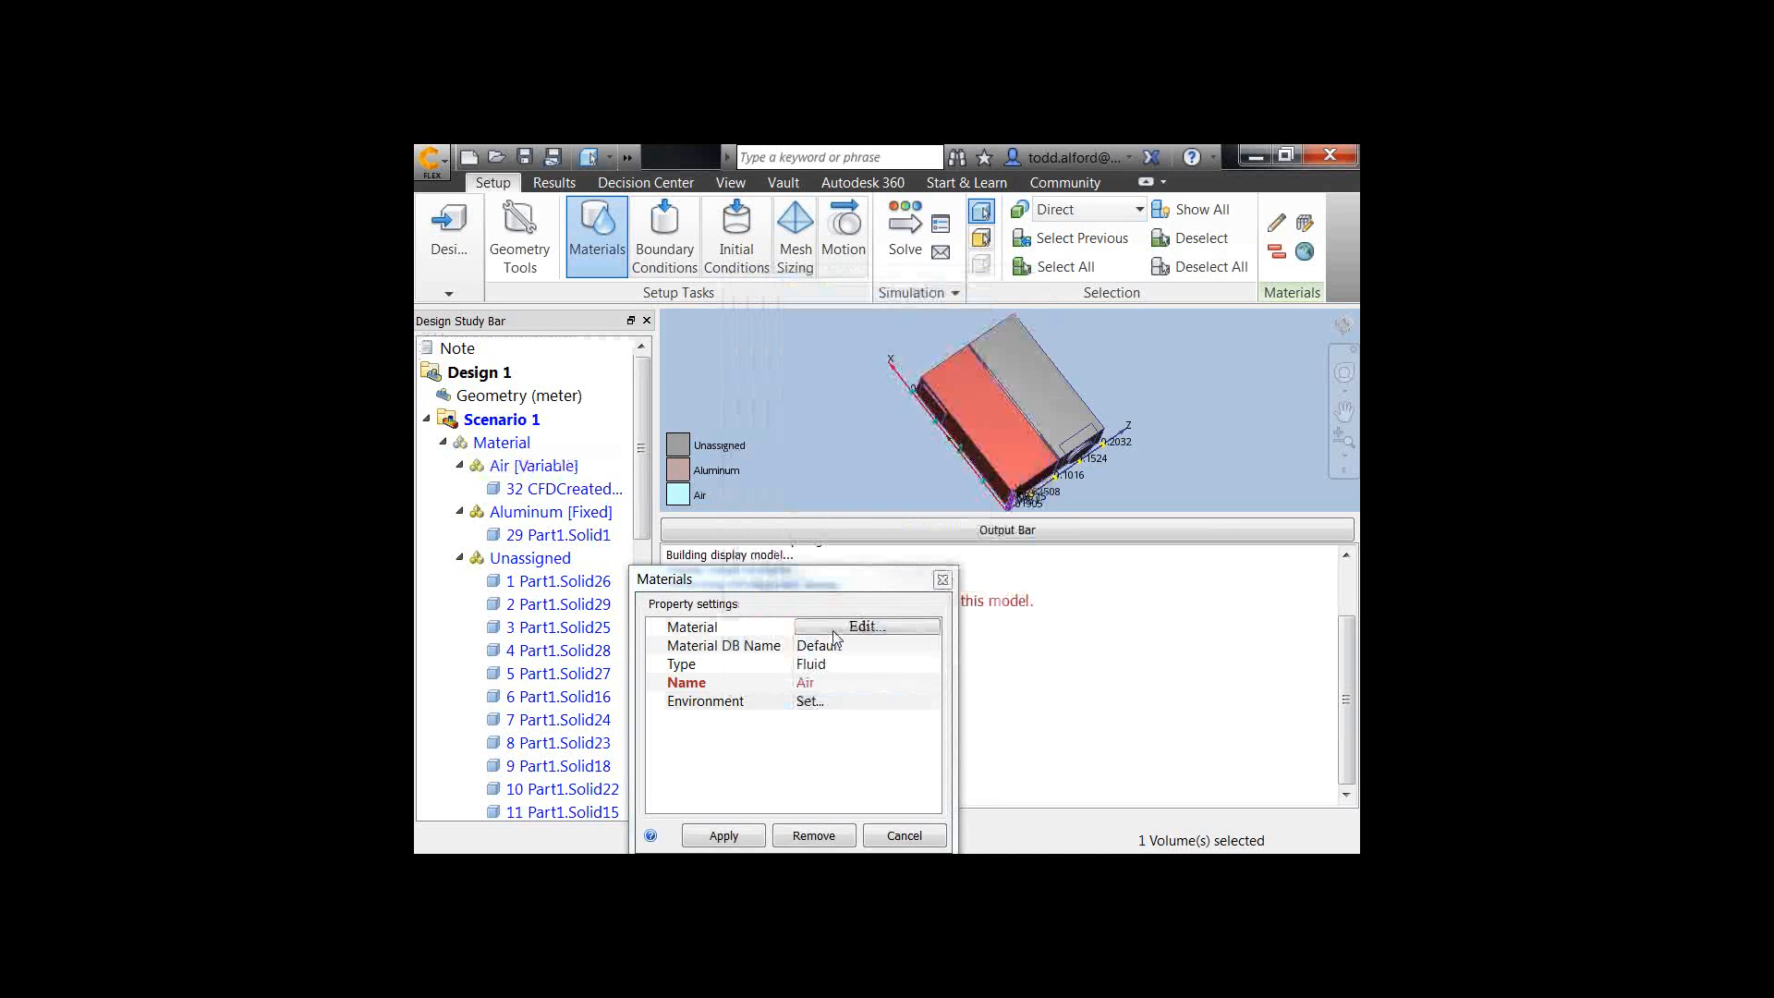
Step: Select My Materials as Air's save database and inspect its viscosity, conductivity, specific heat and compressibility settings
click(835, 630)
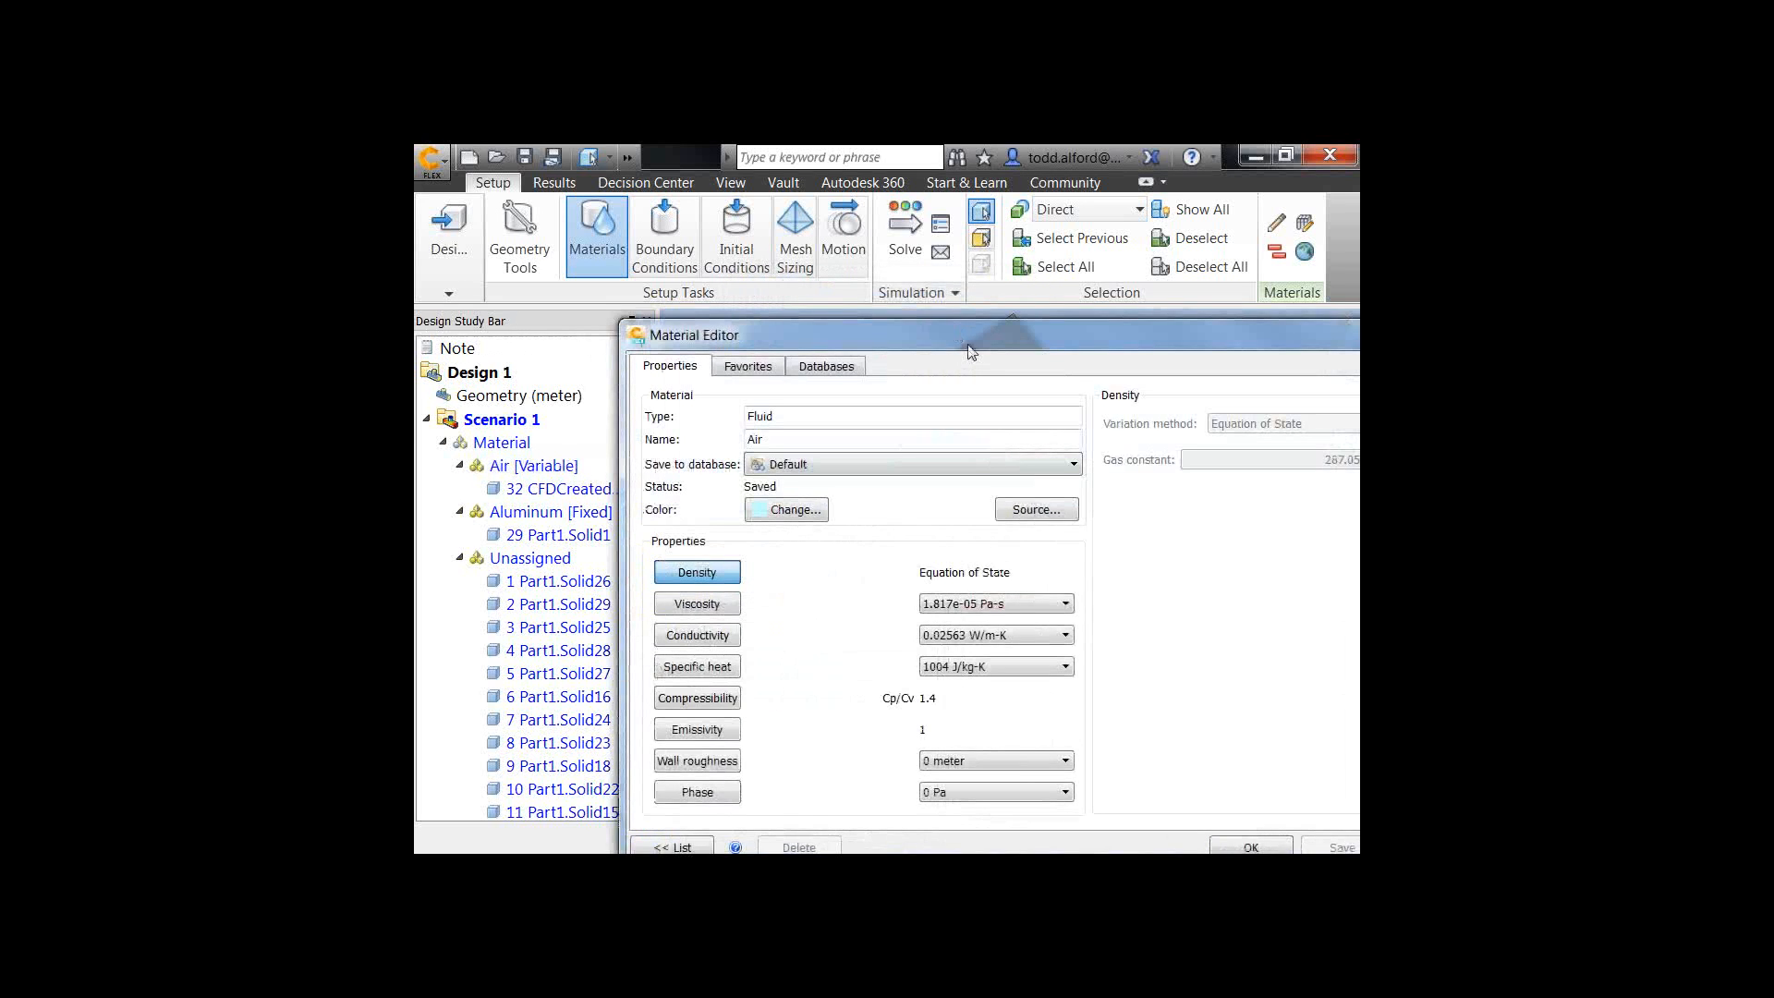
drag(986, 346, 839, 233)
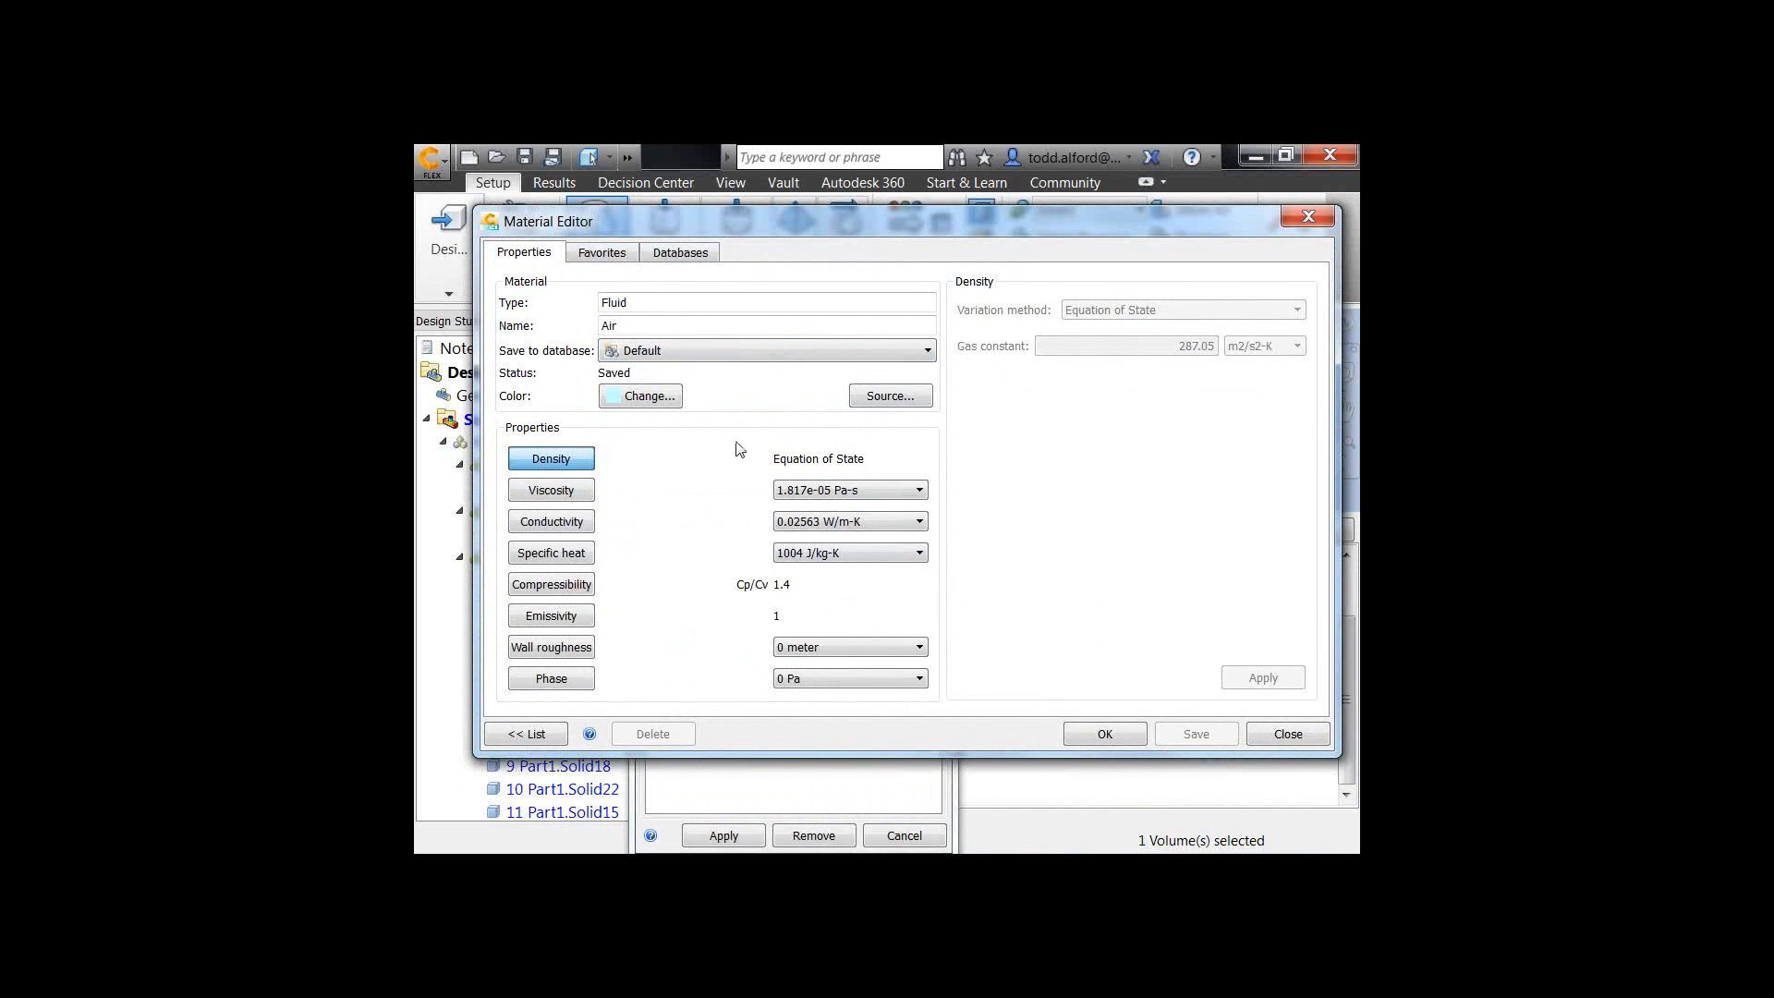
click(791, 350)
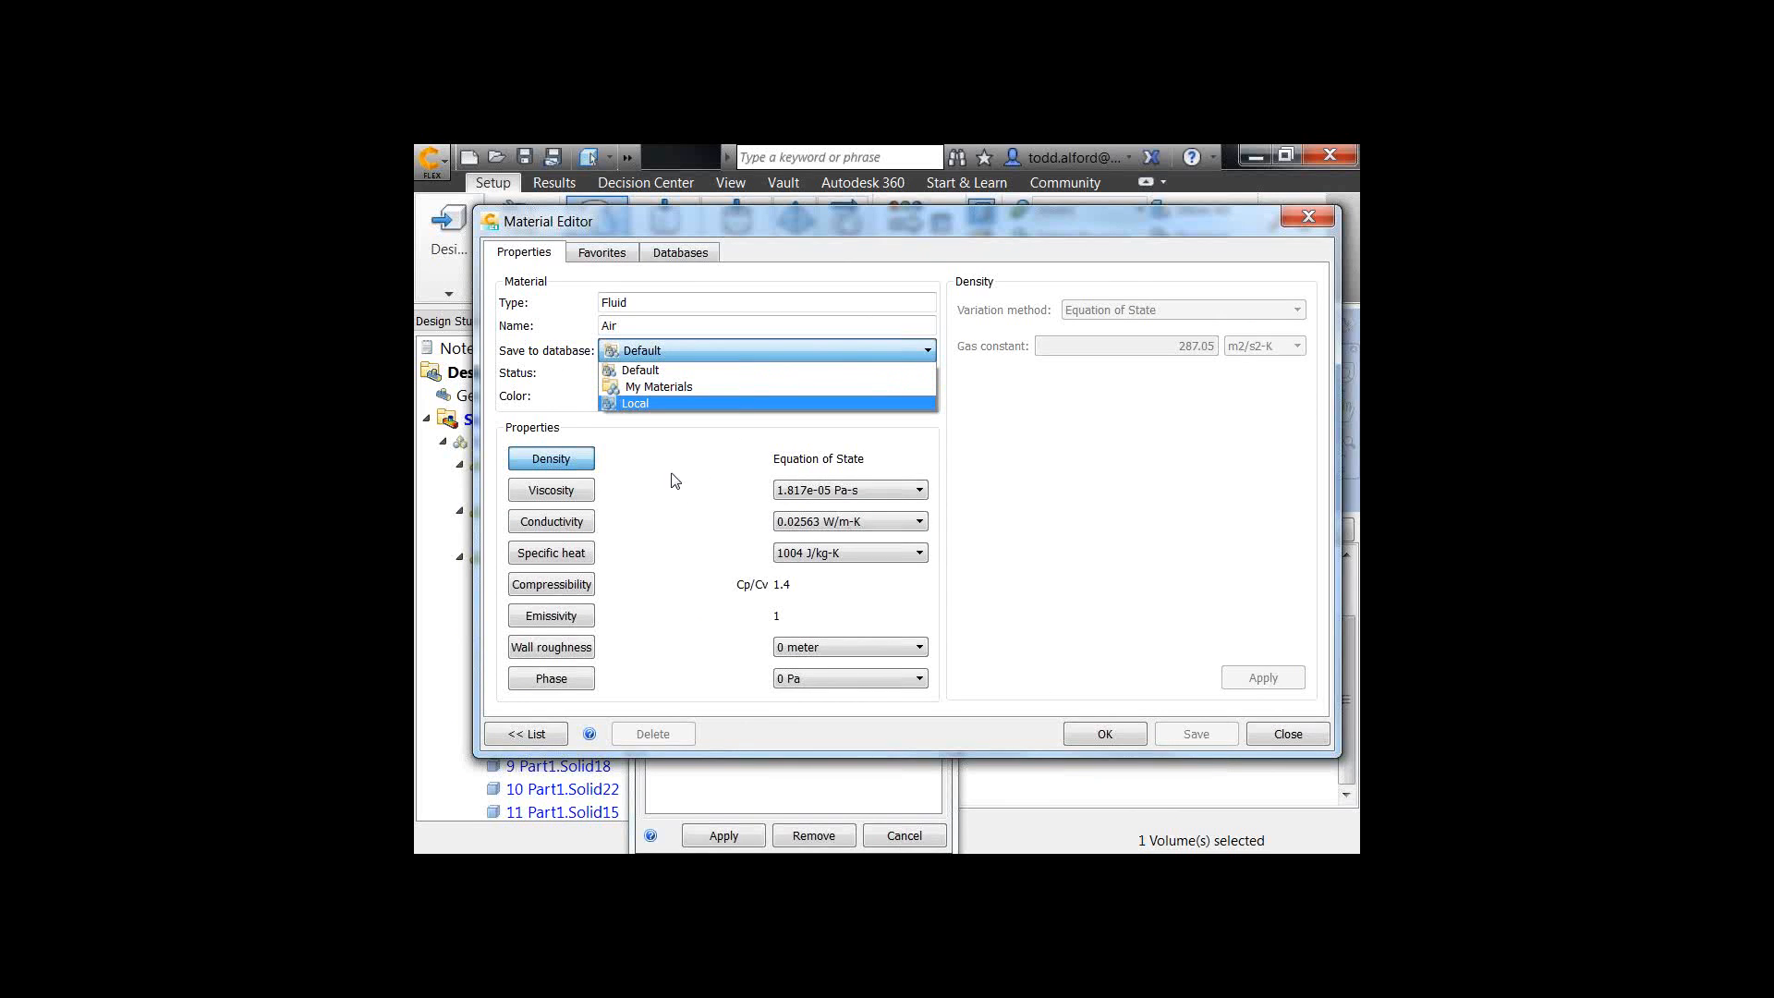
click(680, 385)
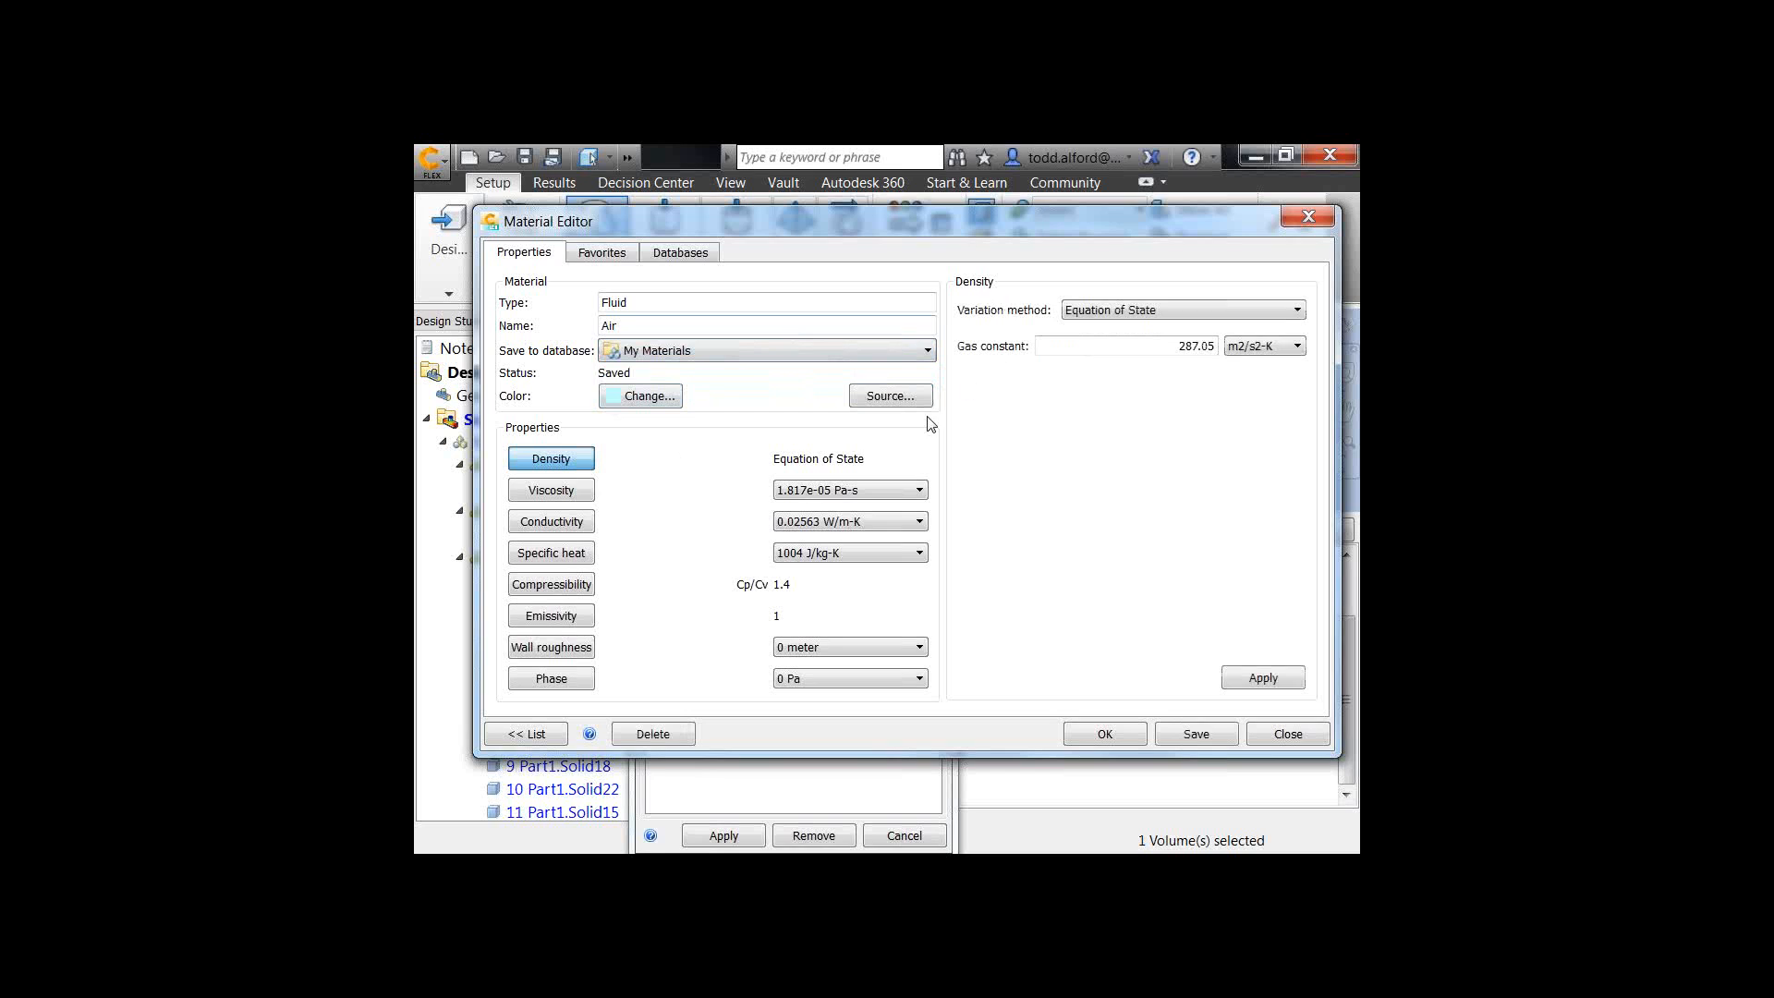
click(577, 499)
click(555, 521)
click(555, 553)
click(570, 588)
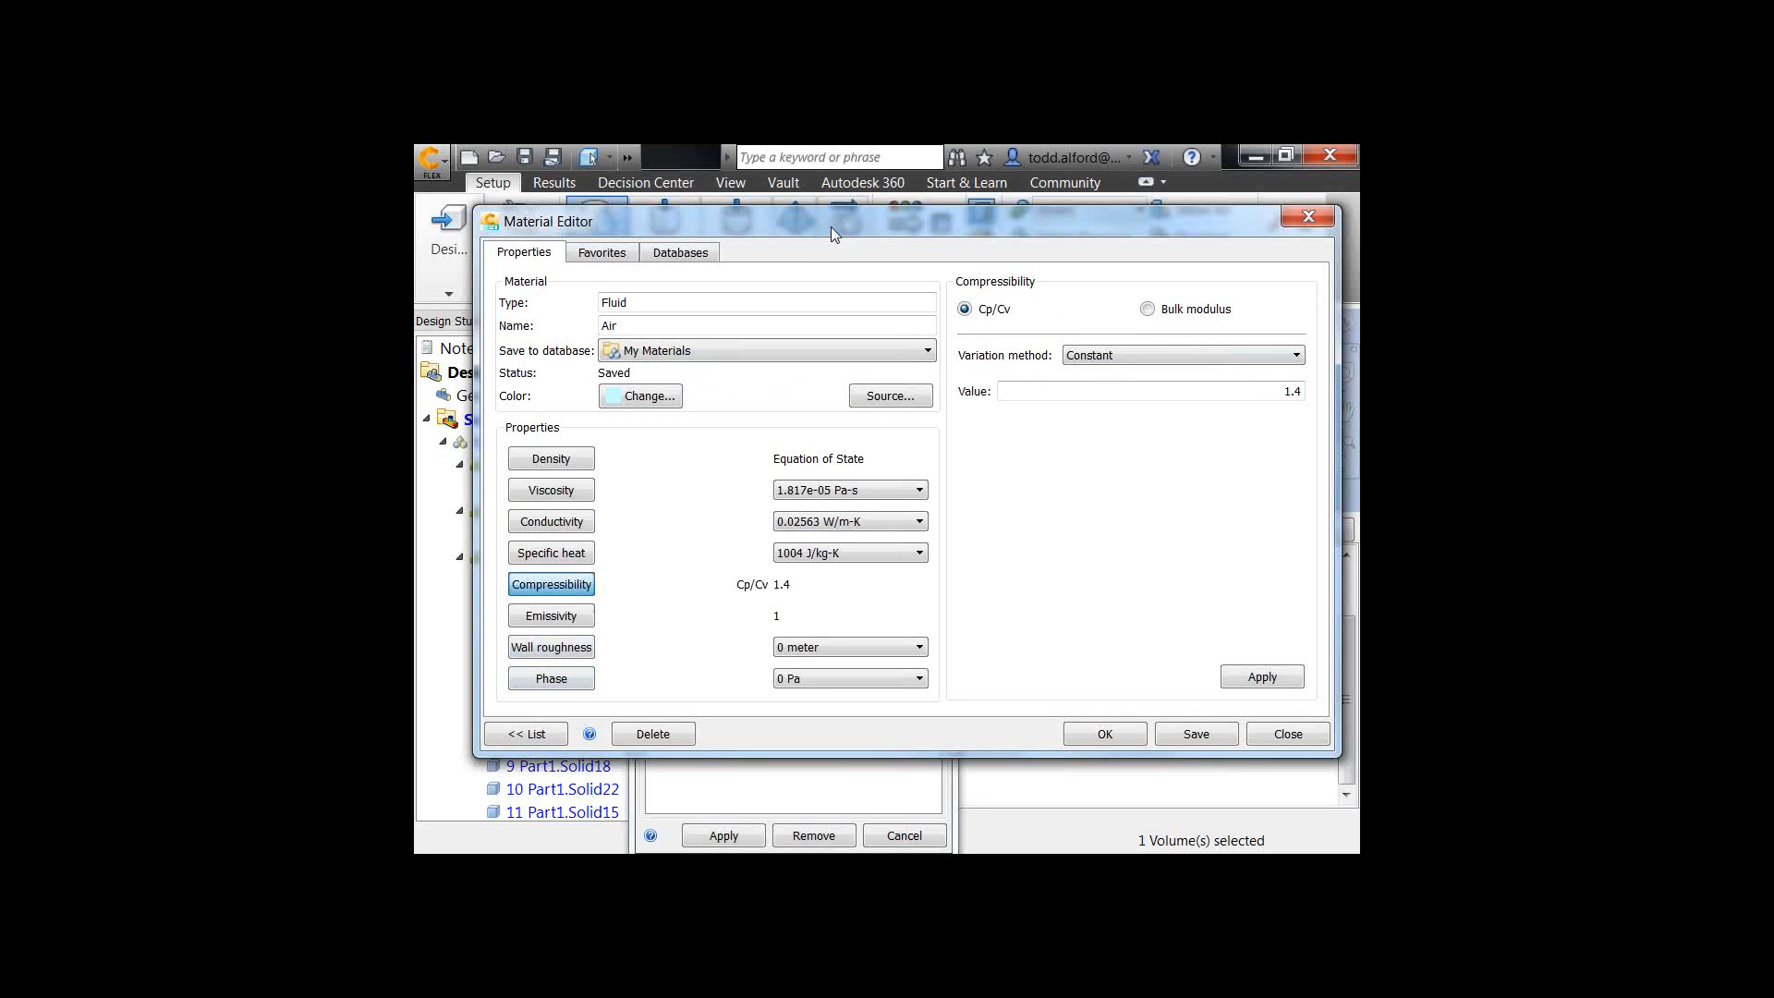
Step: Show the Material Editor's list of available materials and hide it again
drag(830, 228, 902, 223)
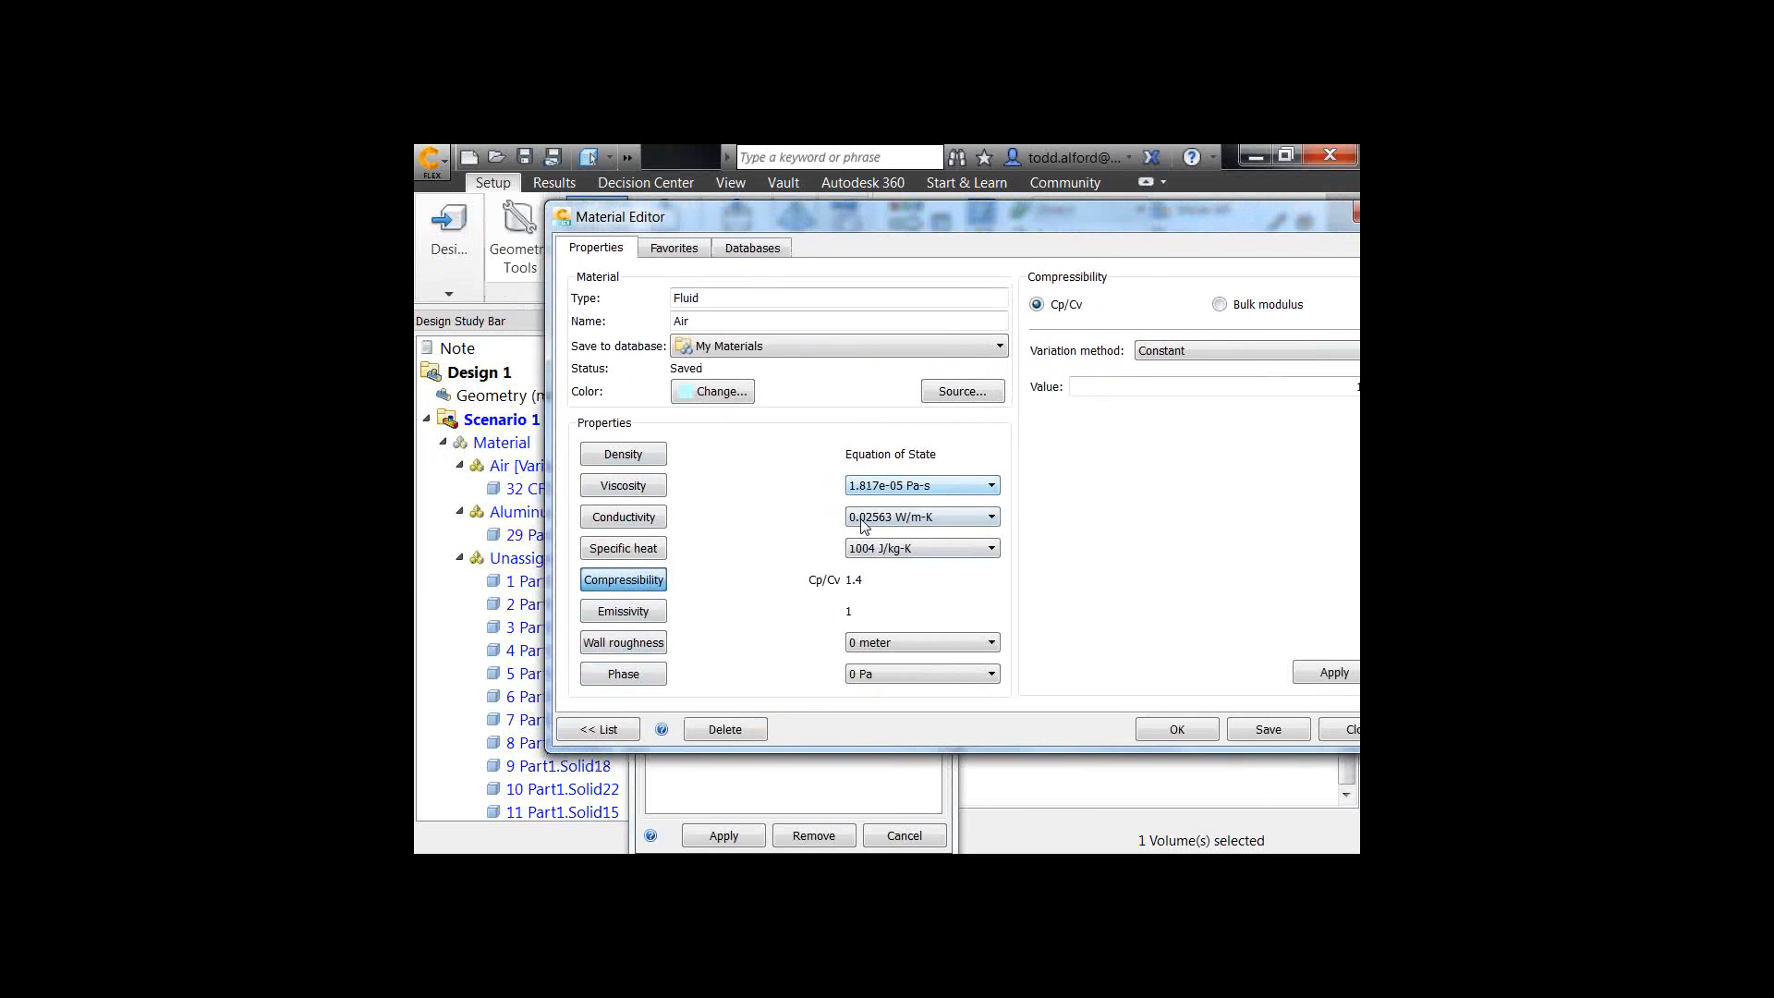
click(621, 737)
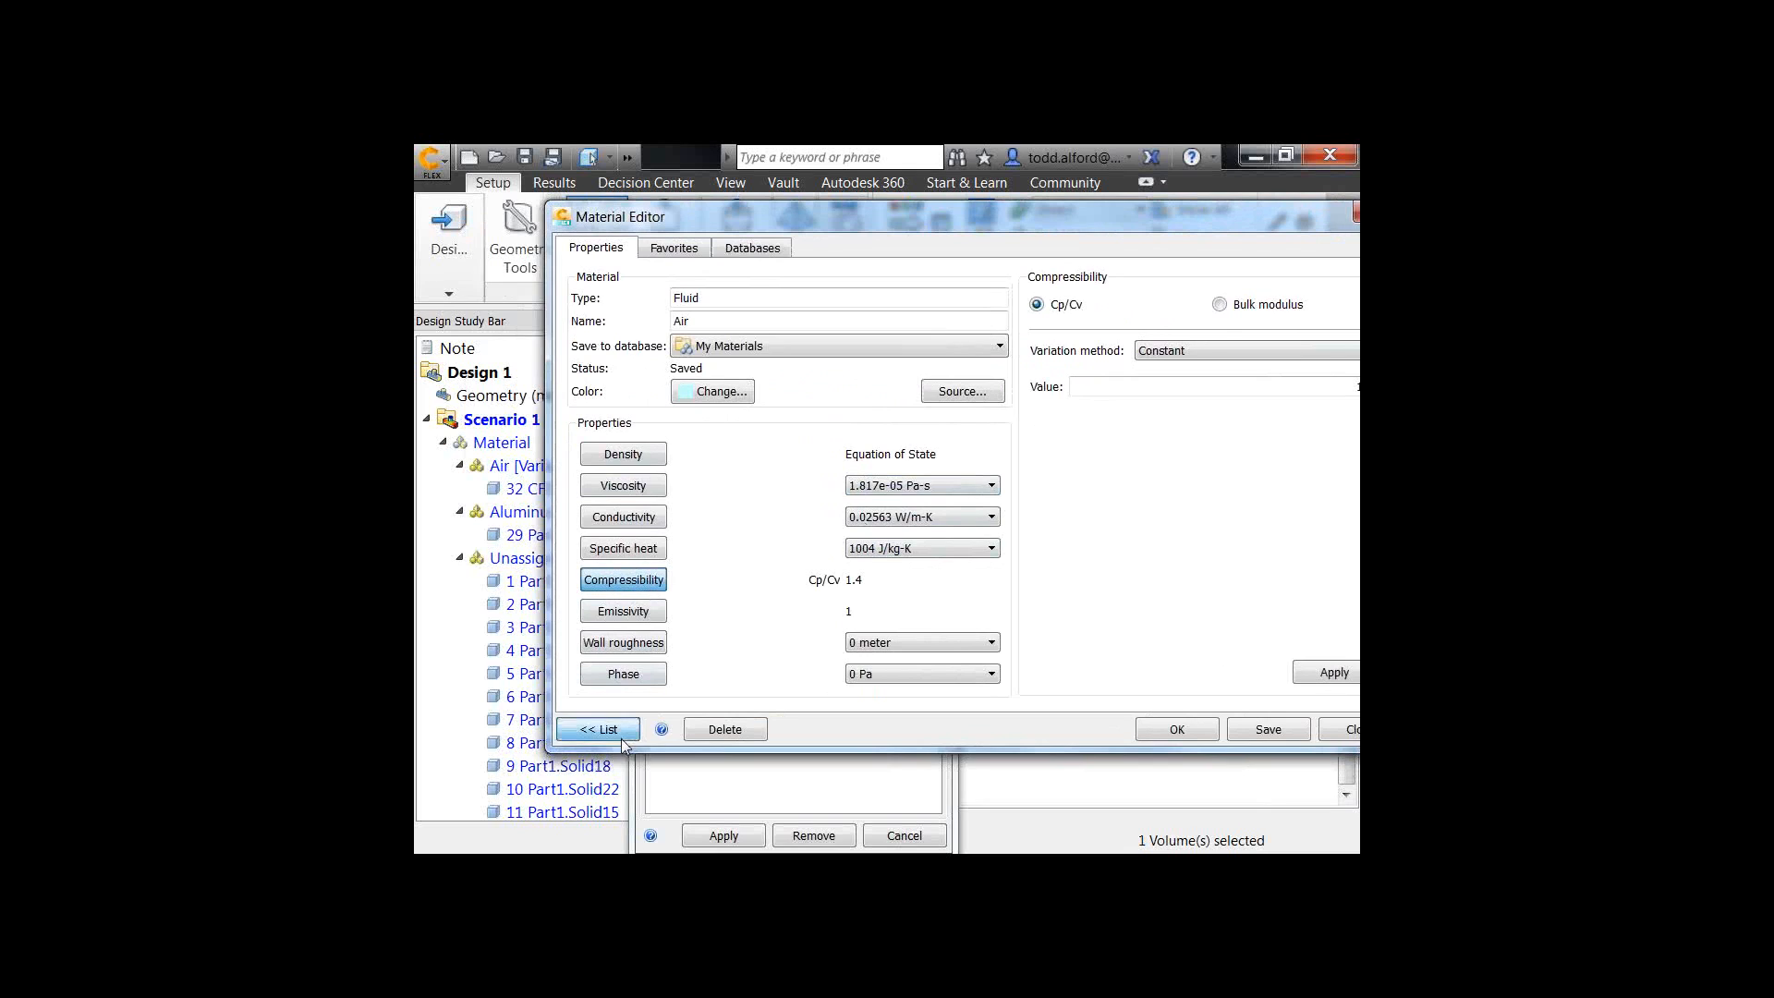
drag(567, 229, 765, 246)
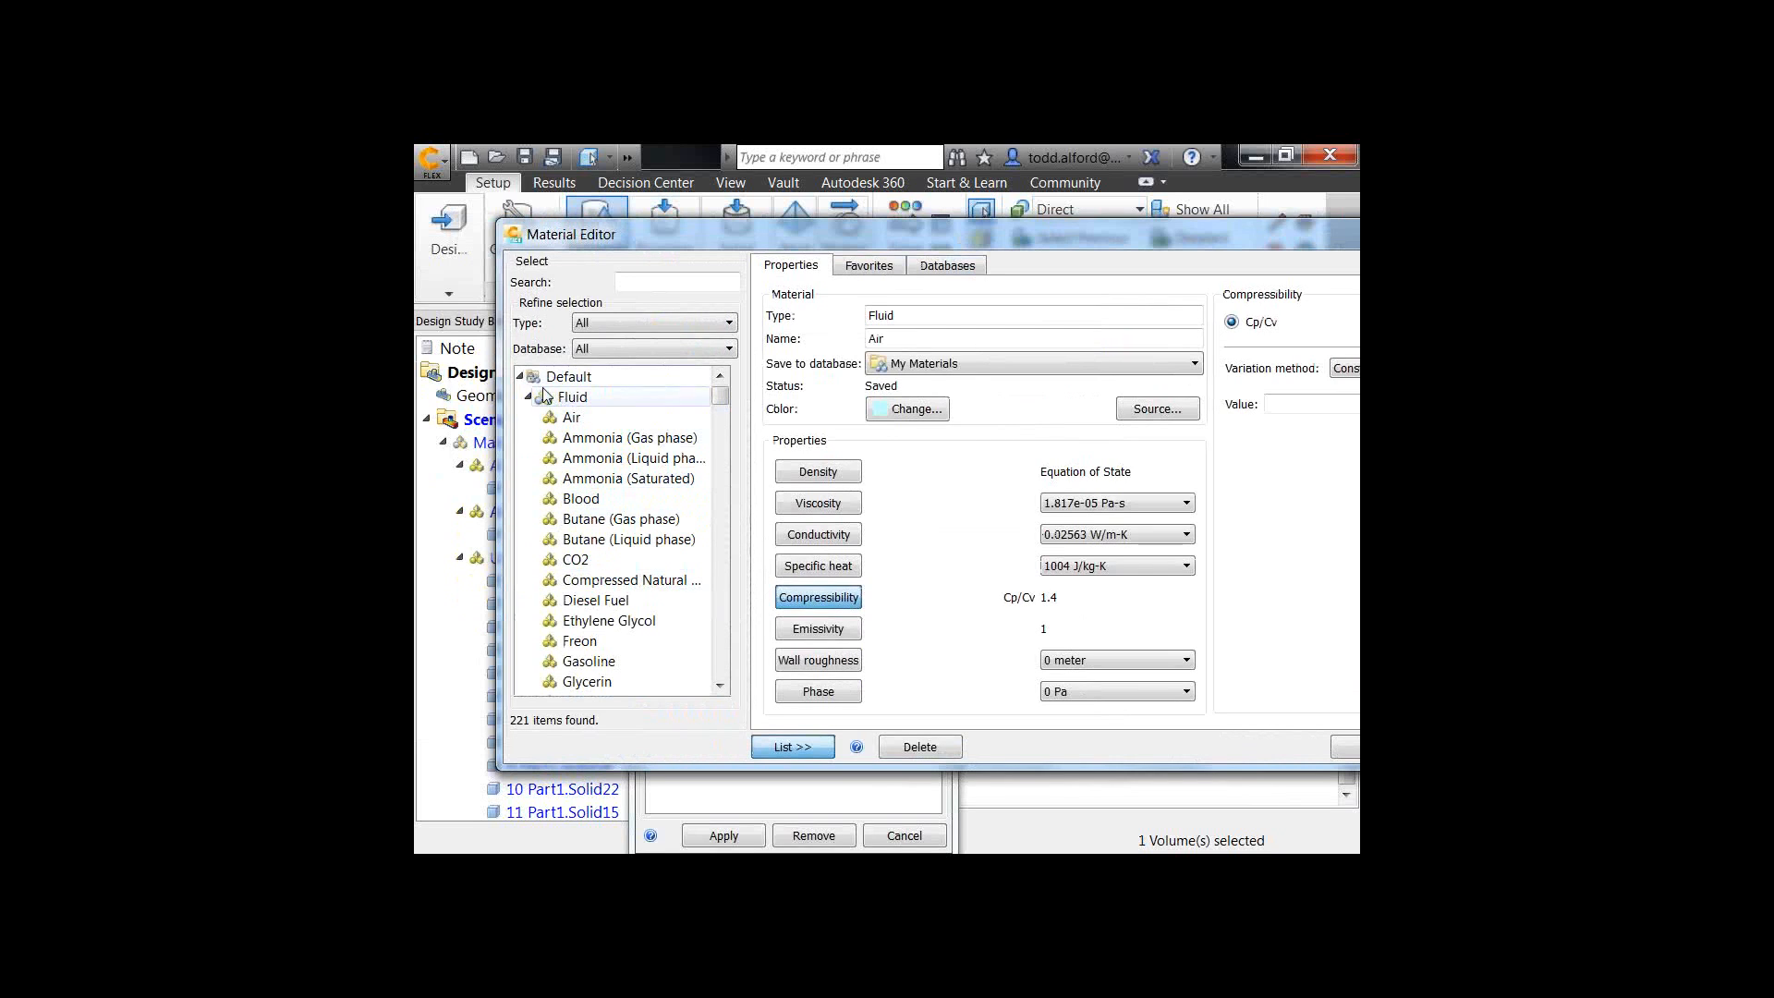
click(789, 746)
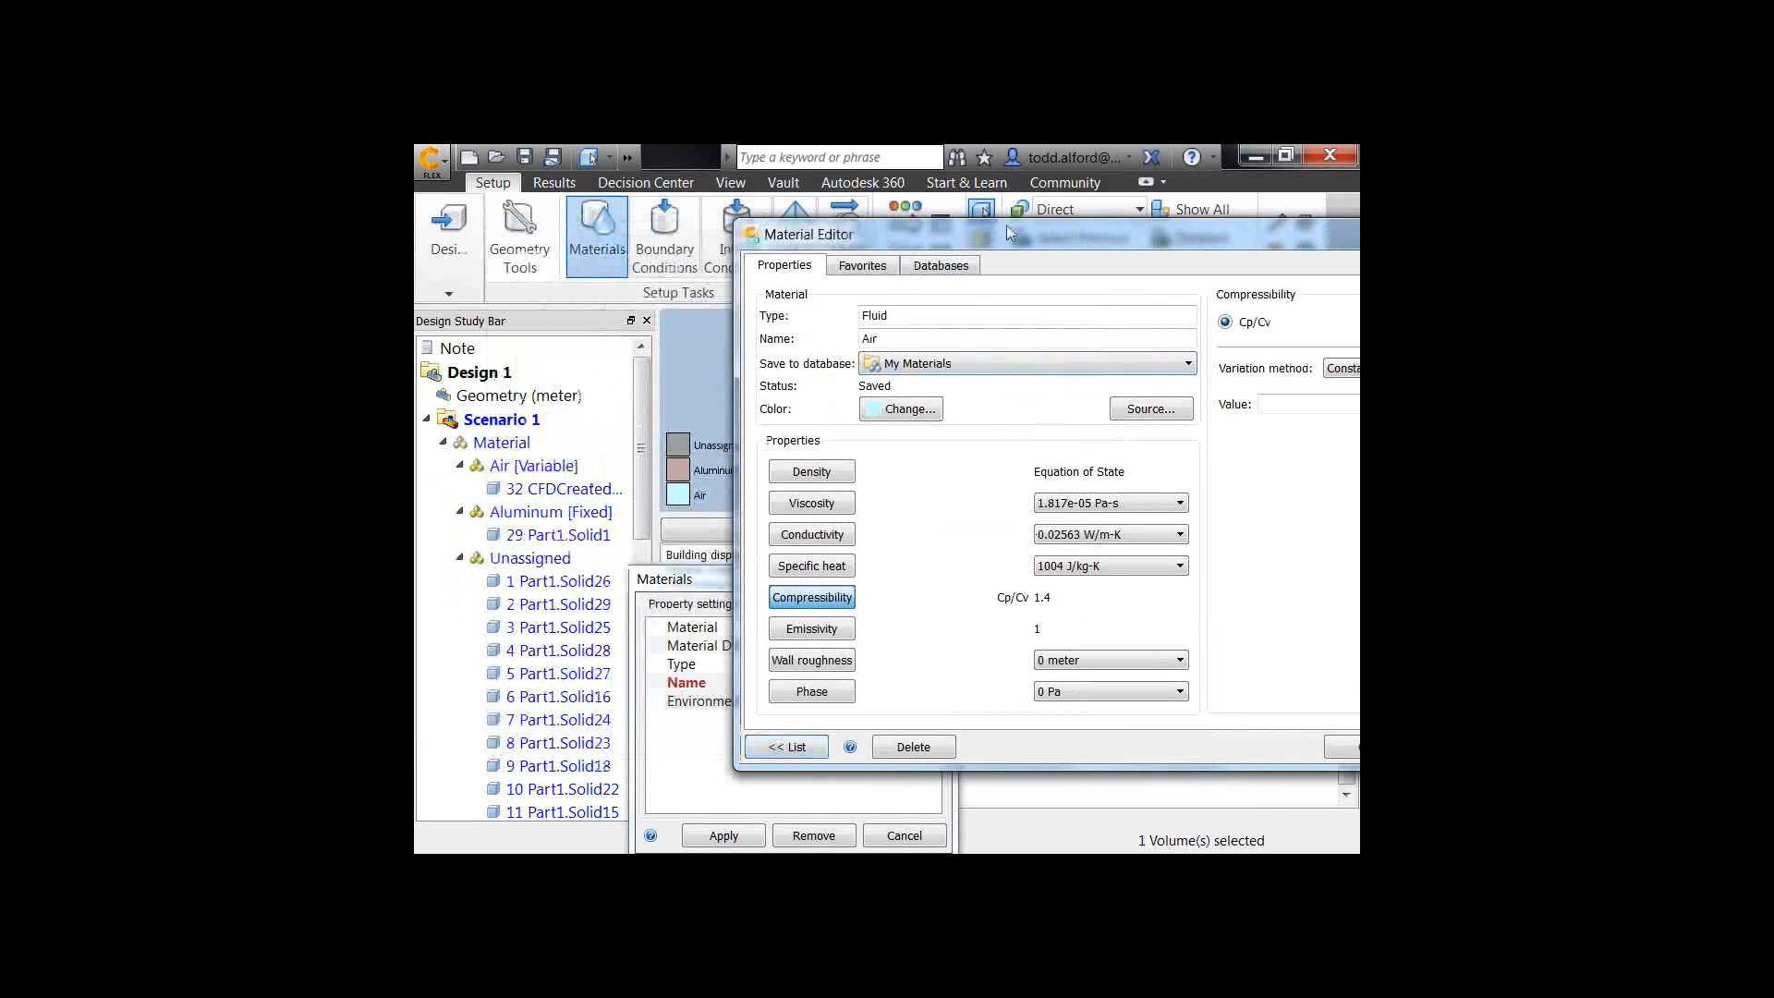
Step: Review the material databases and their file paths, and close the Material Editor without saving
drag(1008, 232, 838, 227)
click(782, 265)
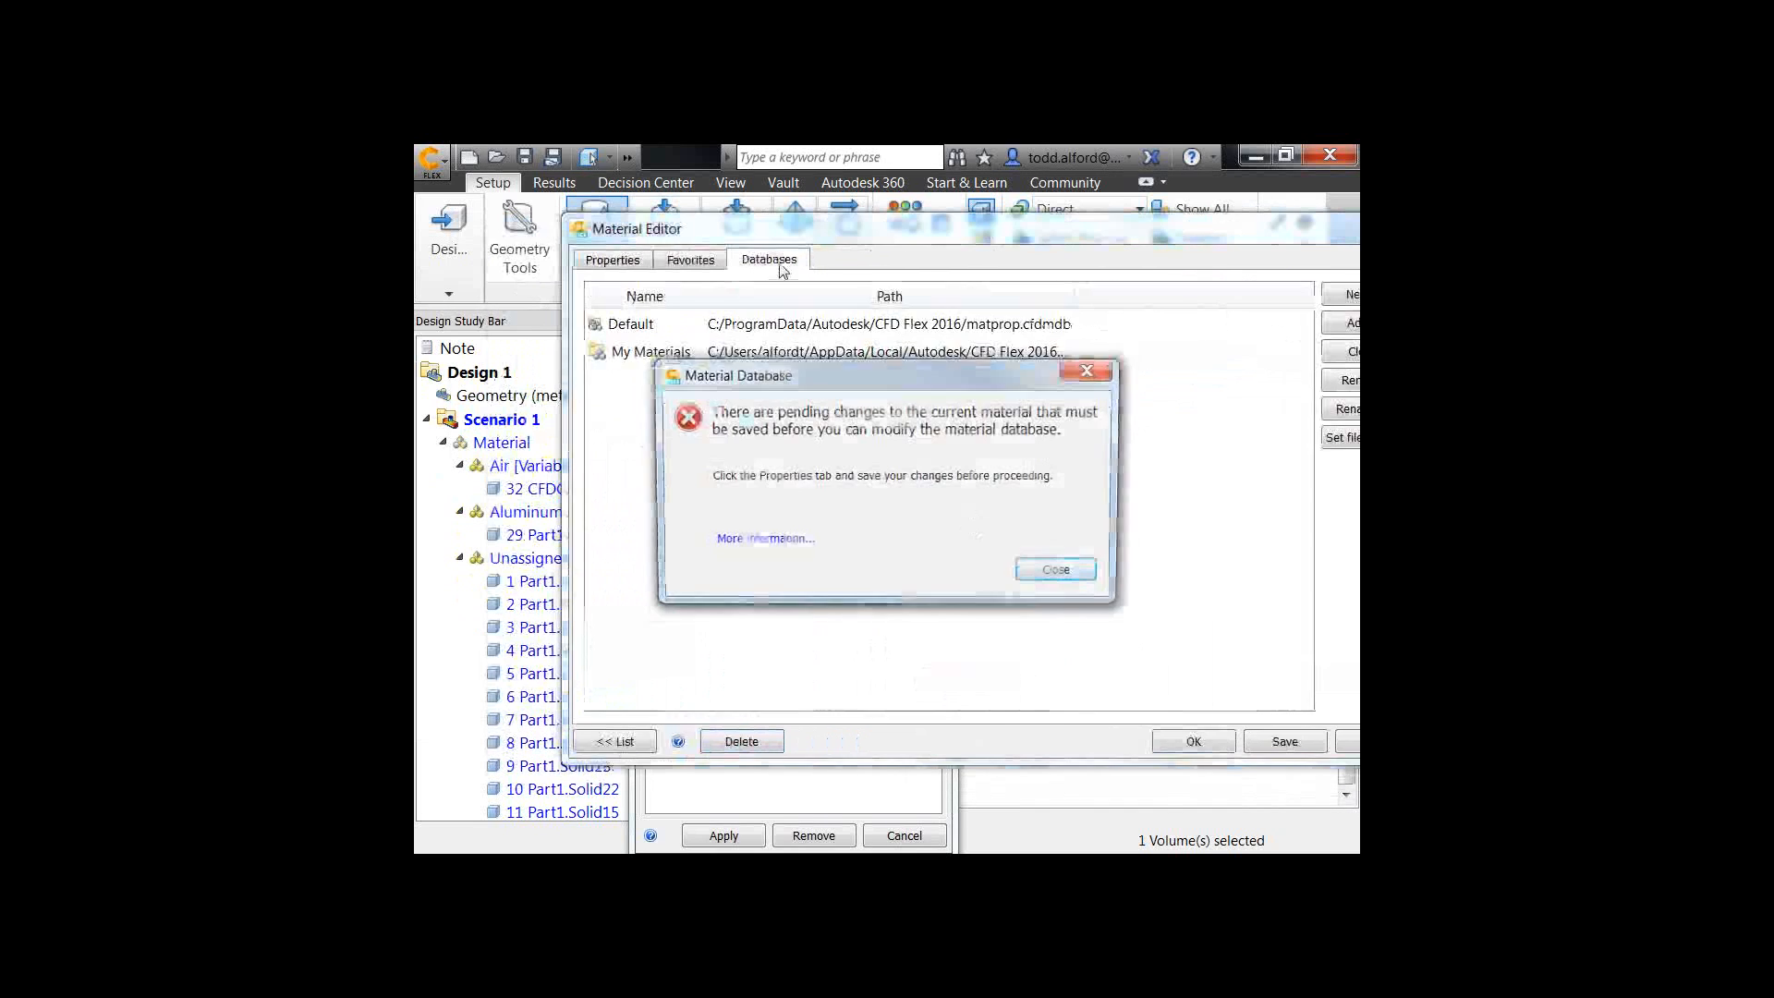
click(1061, 573)
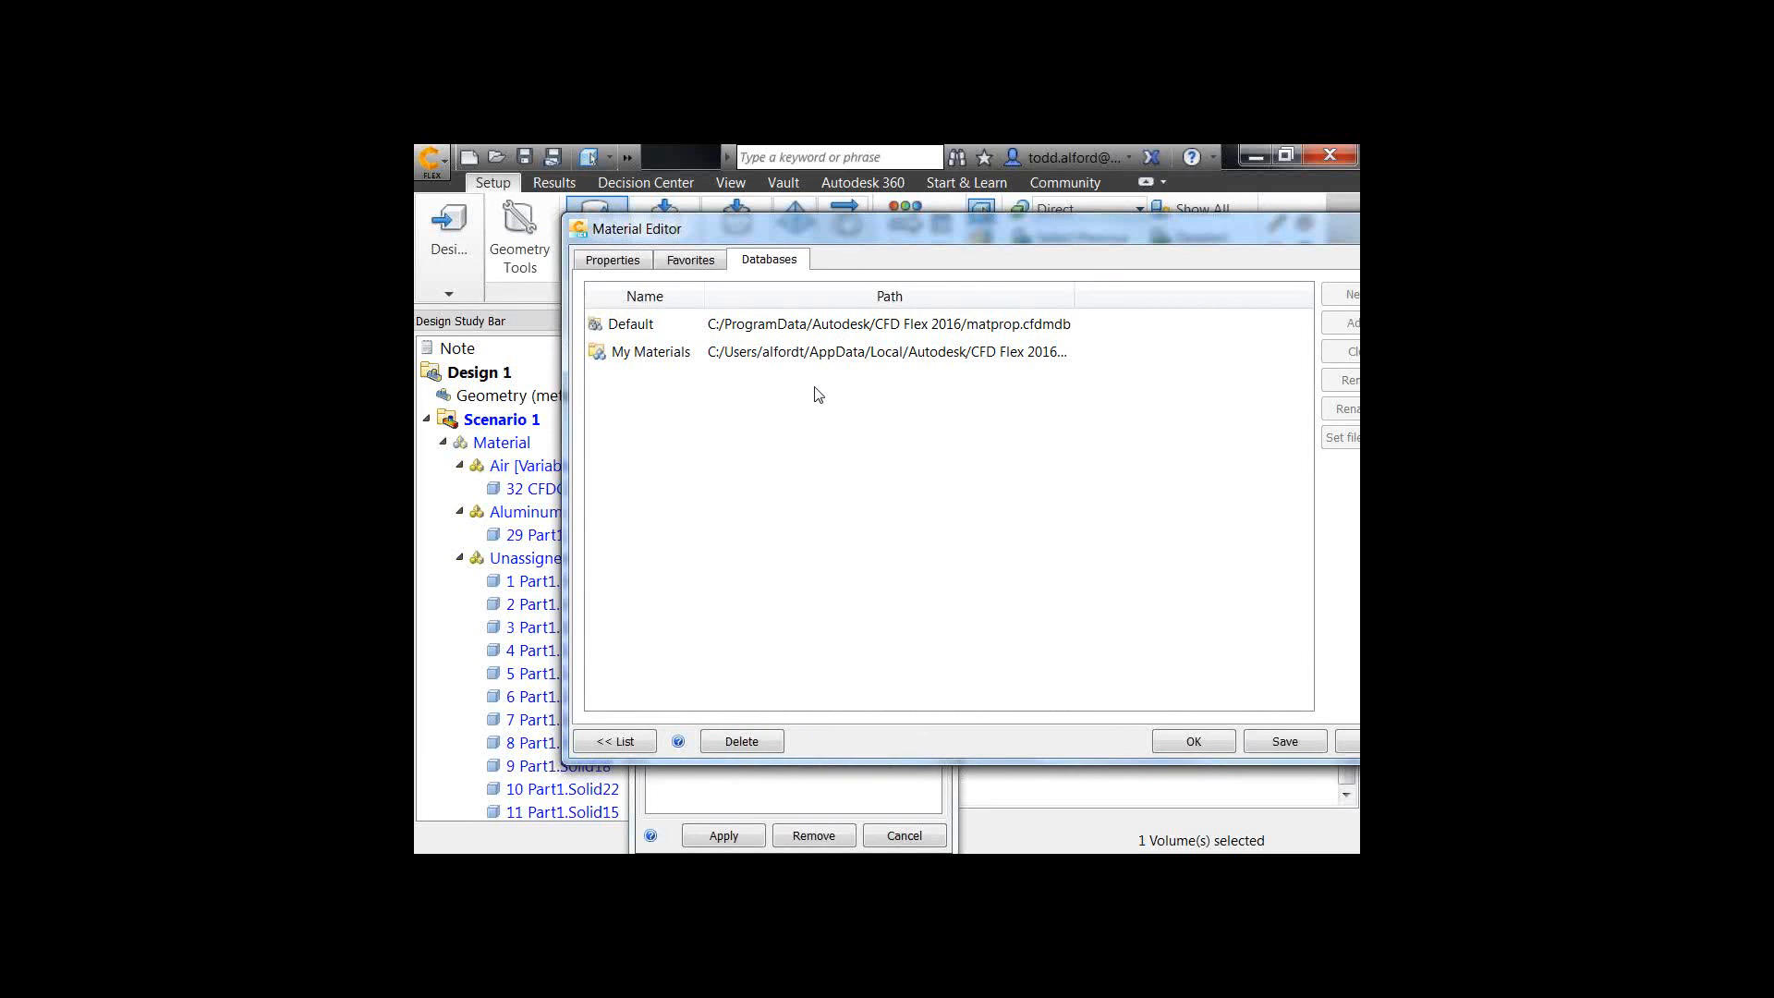
drag(964, 243, 874, 238)
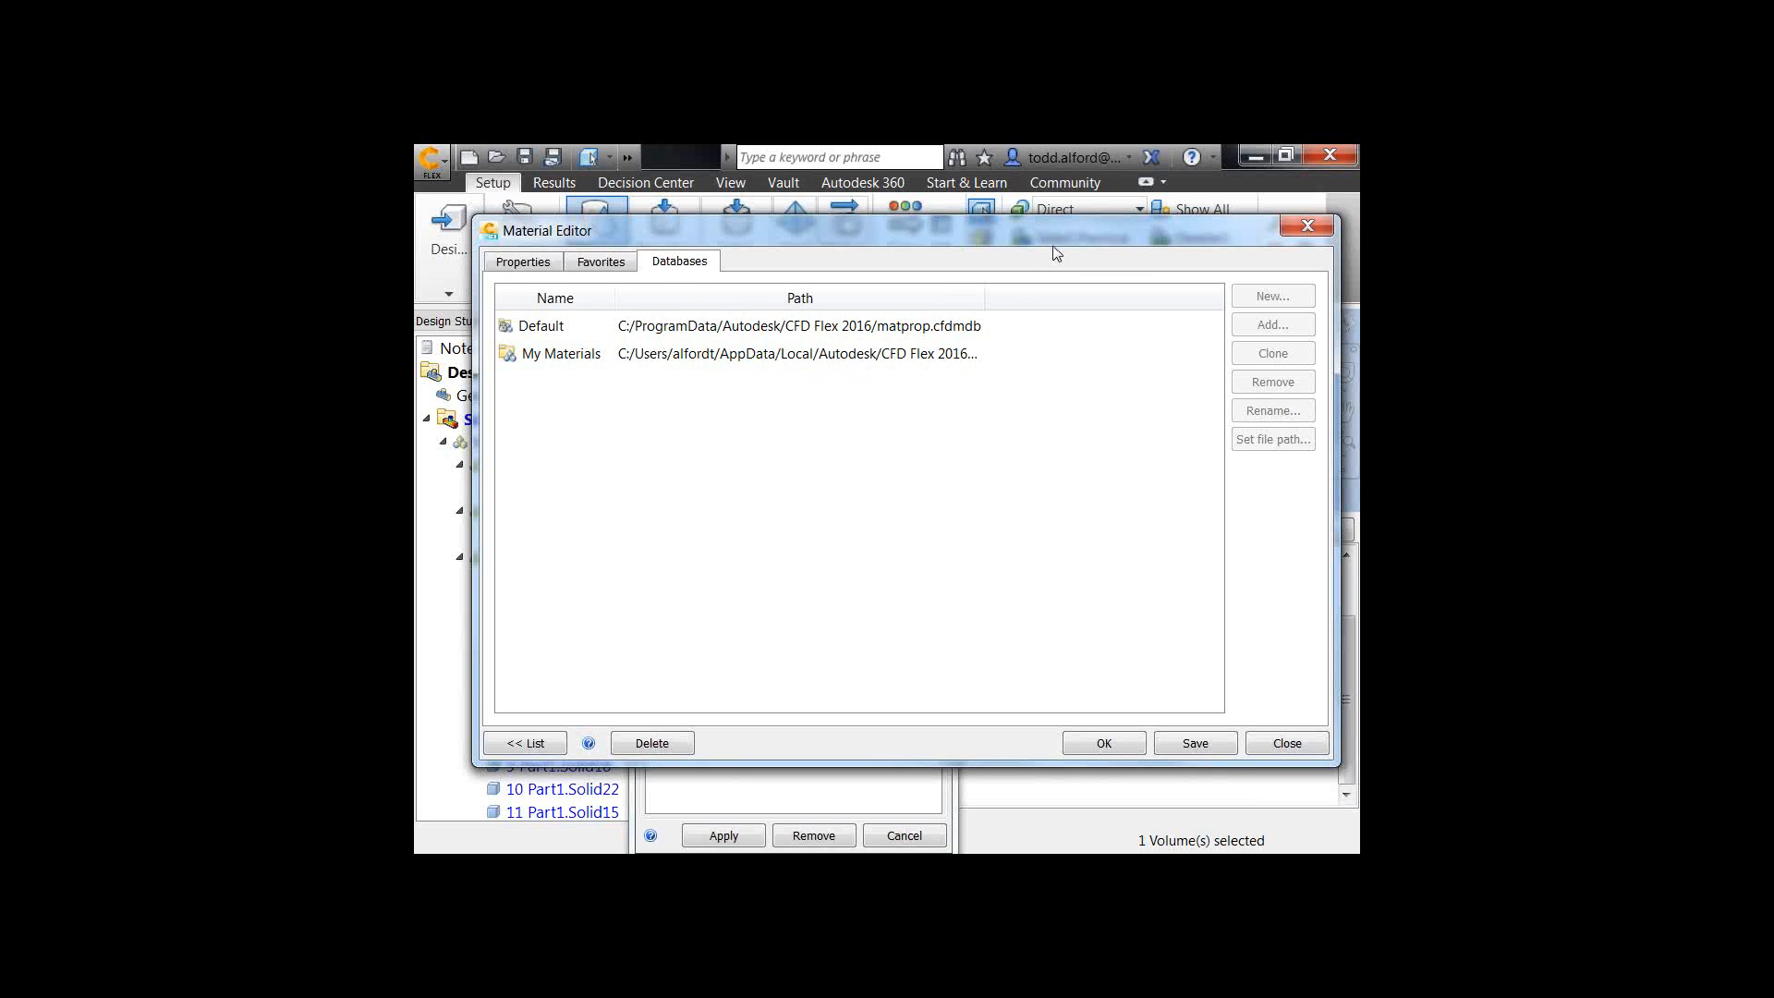
click(1308, 230)
click(1309, 229)
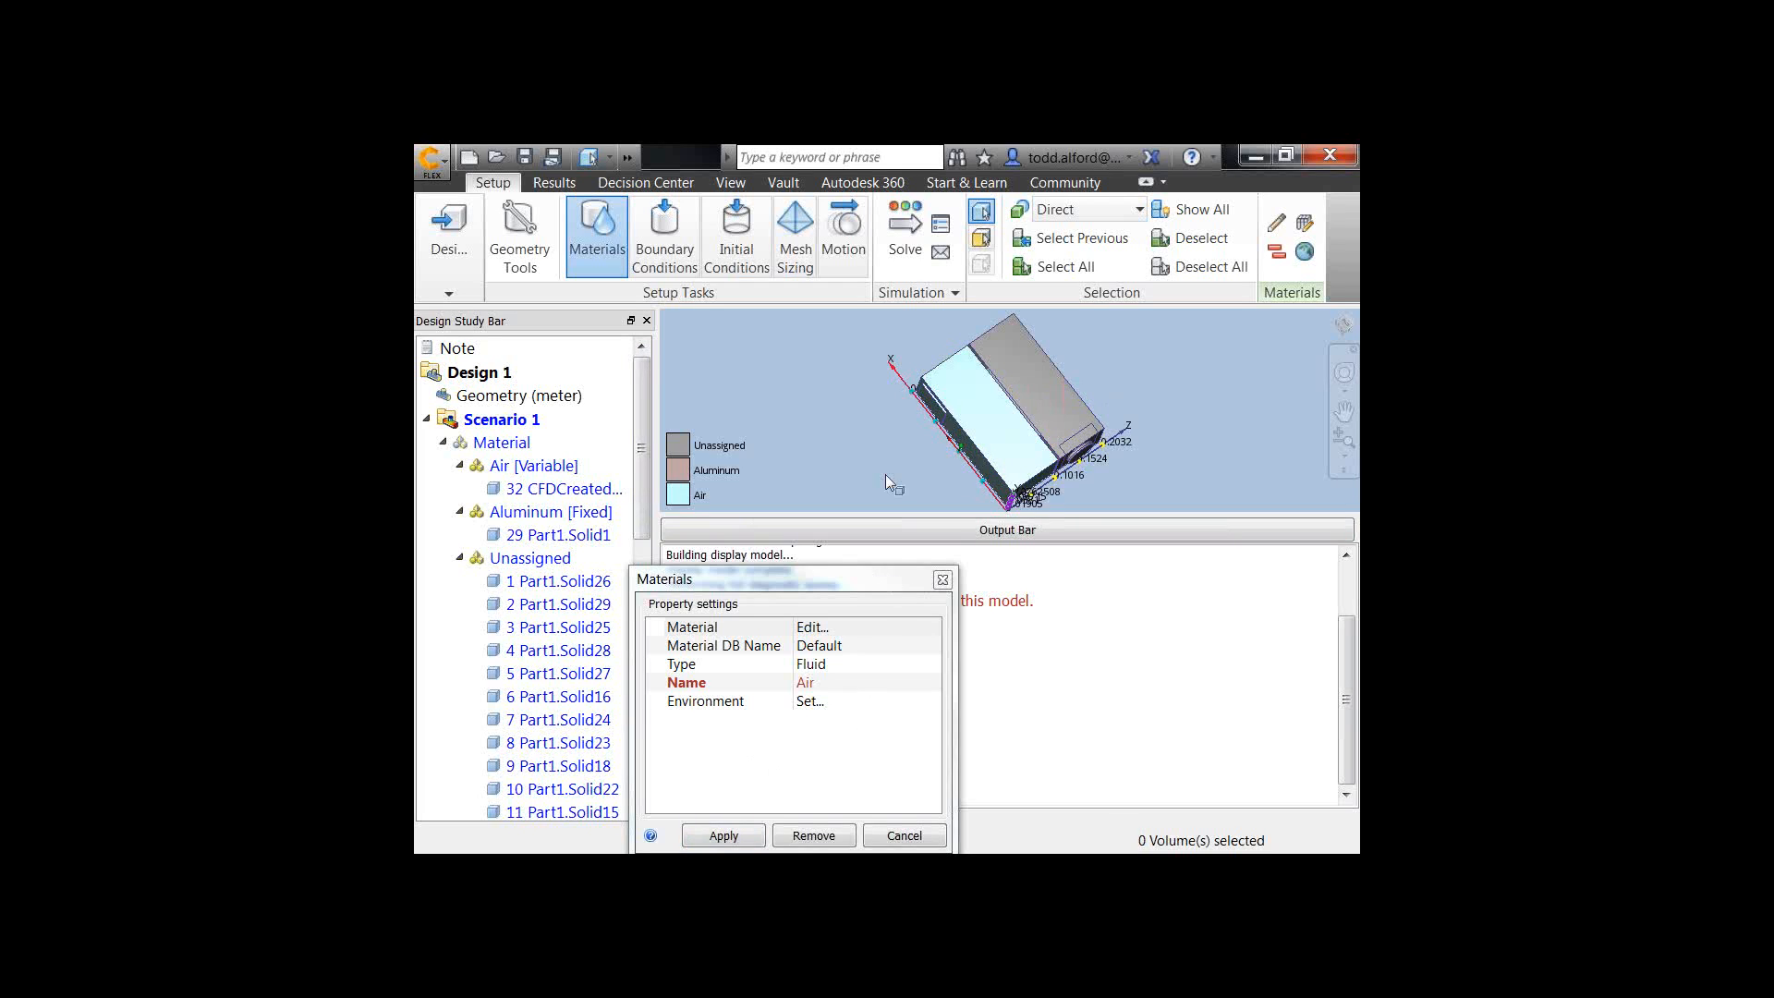
Step: Try the scenario environment on the Air volume's material and discard the change
click(1014, 399)
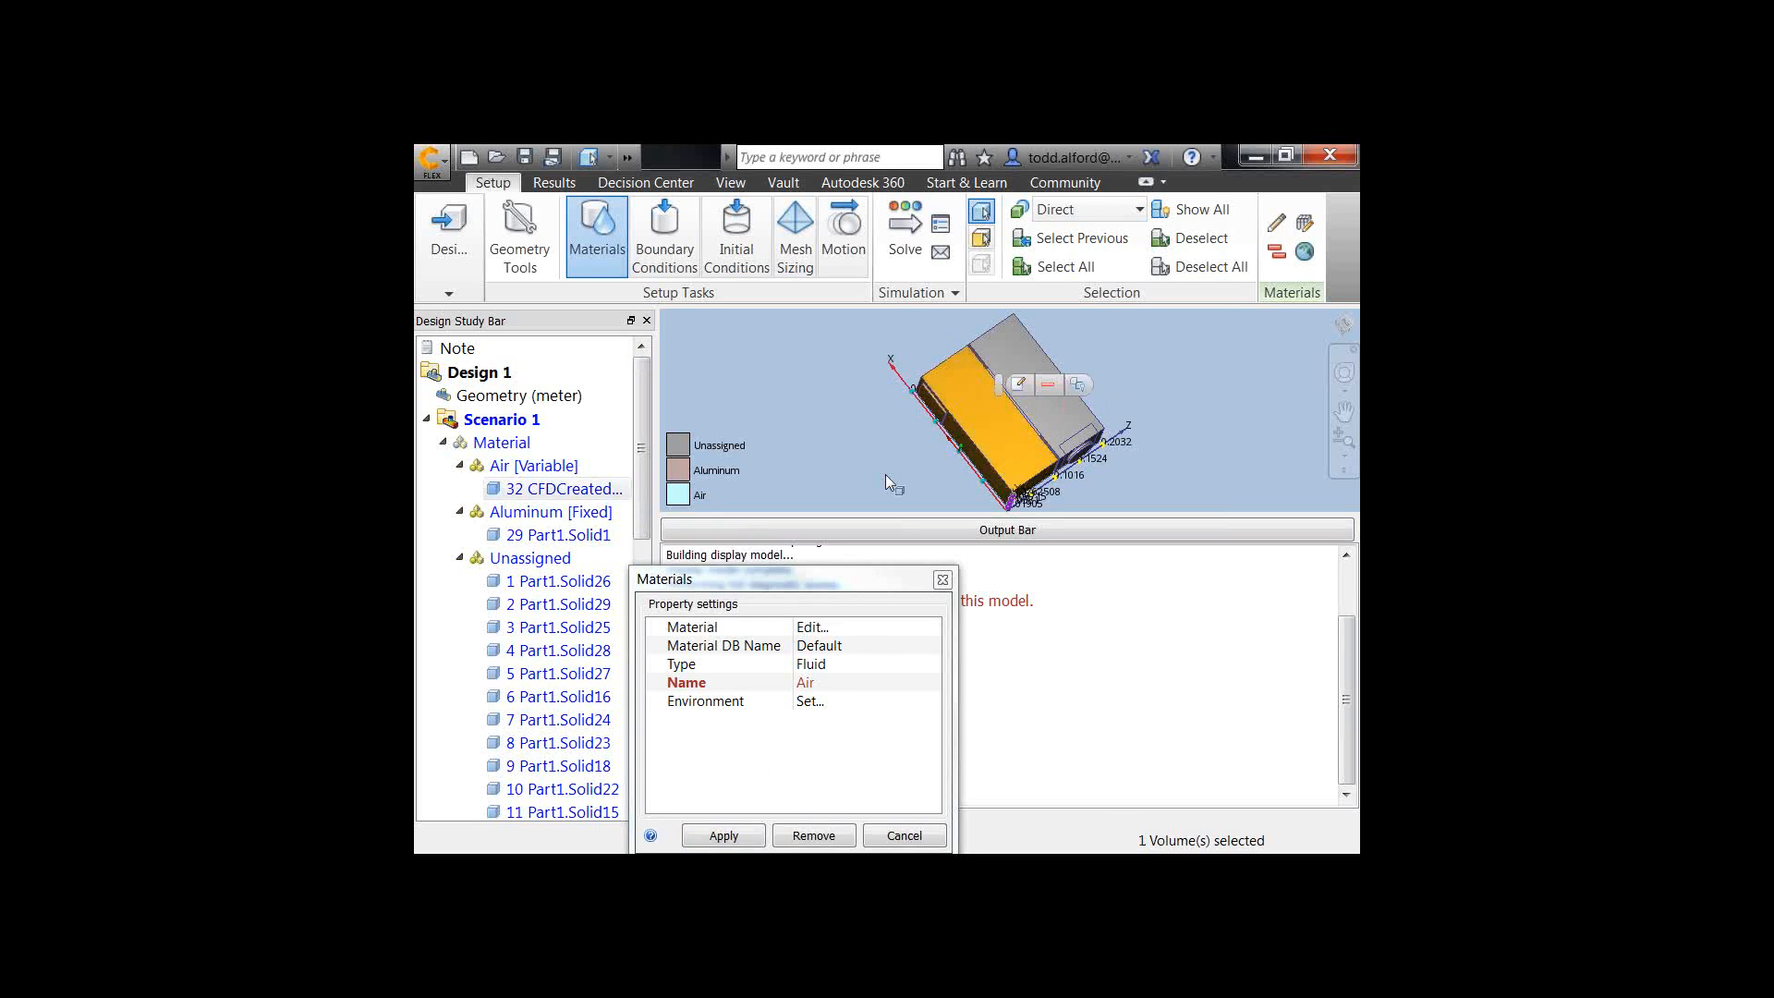
click(1021, 390)
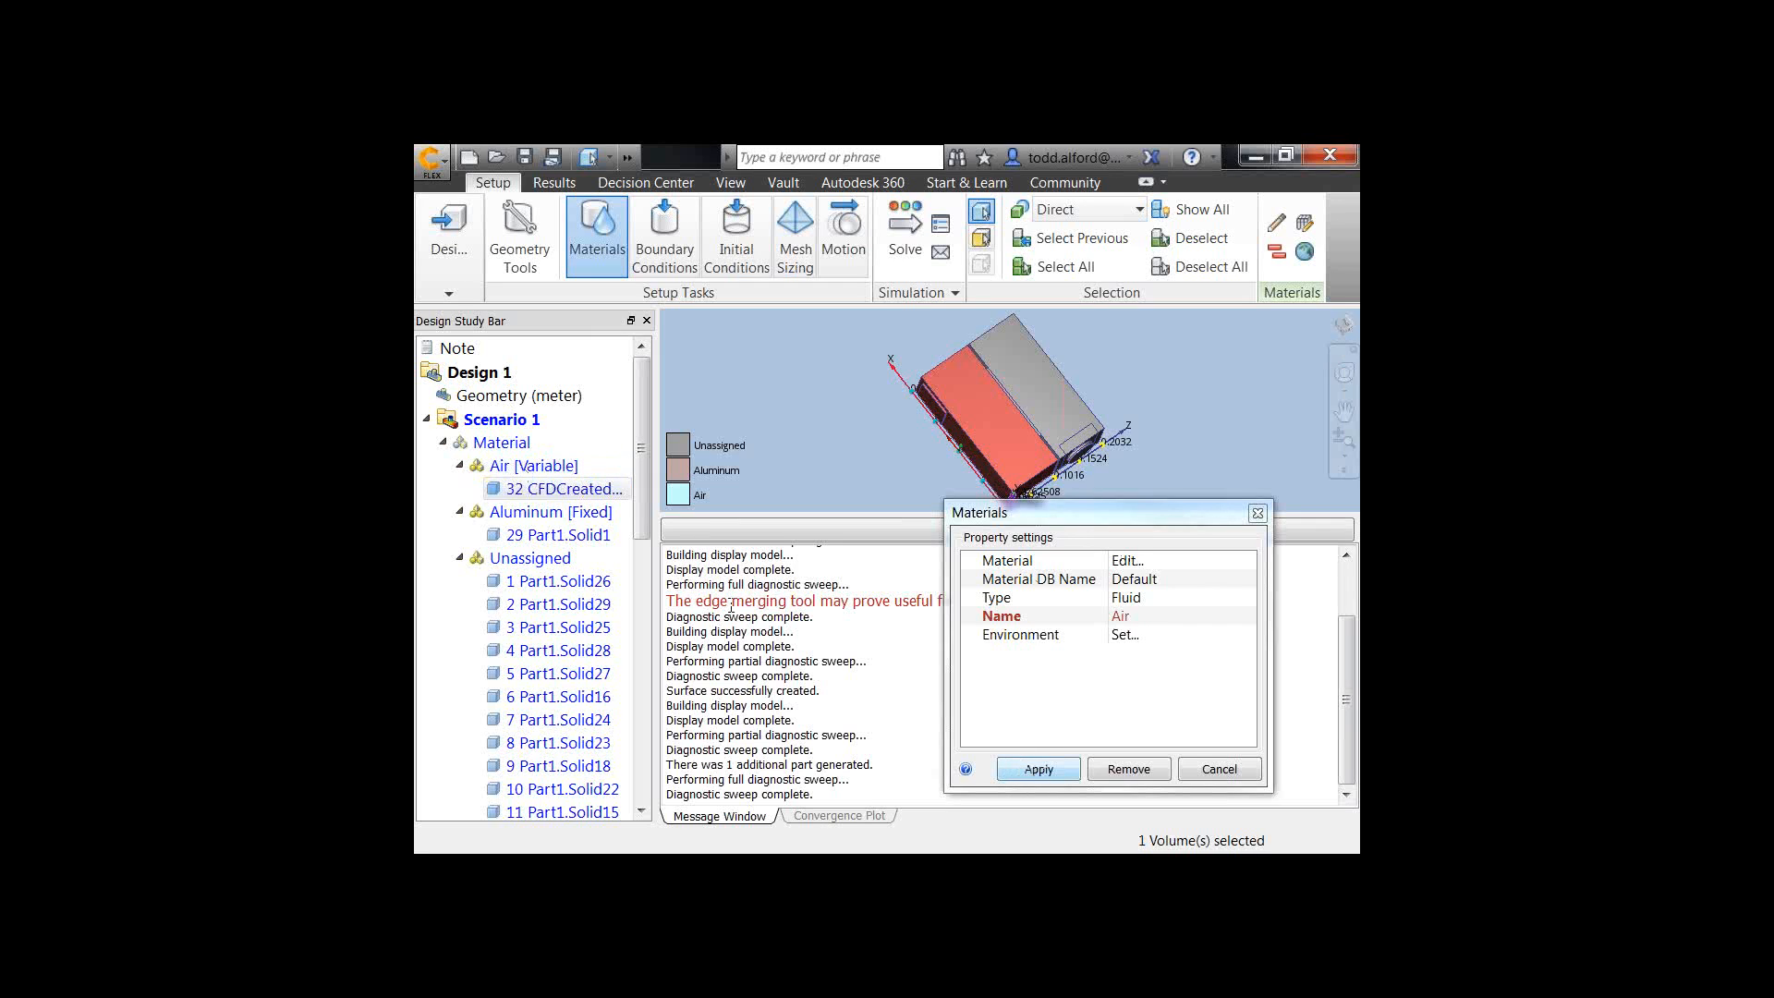
click(1121, 638)
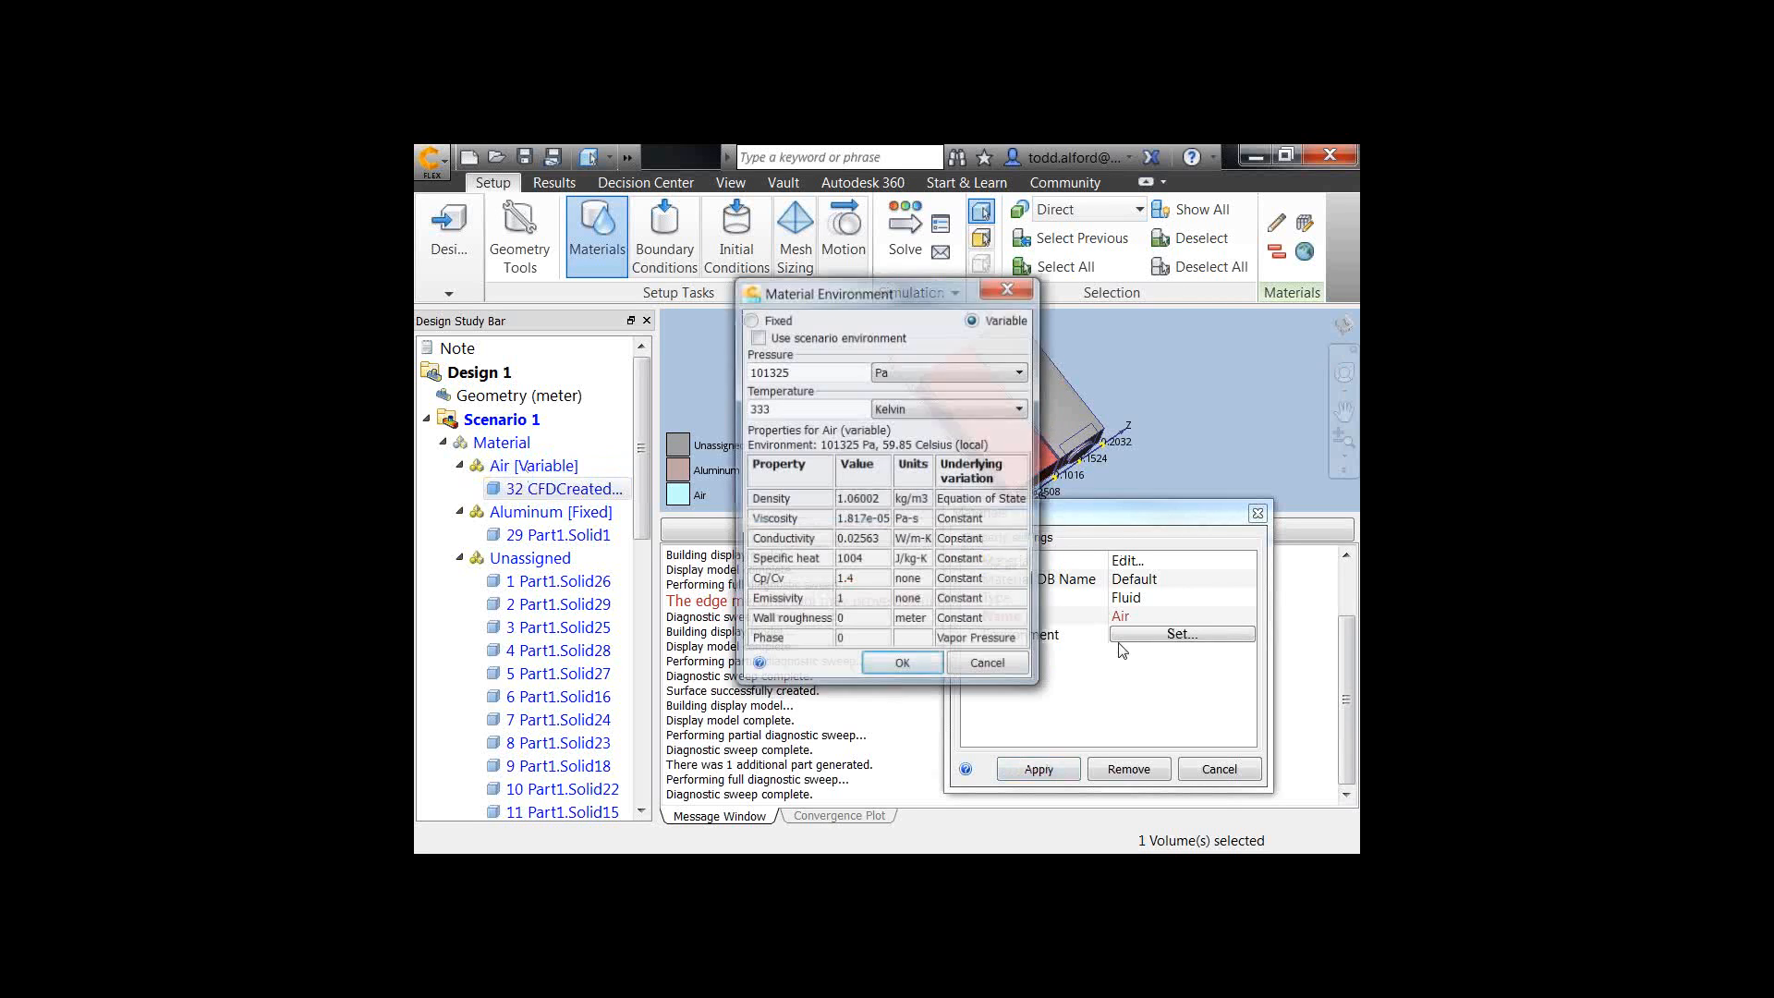
click(757, 339)
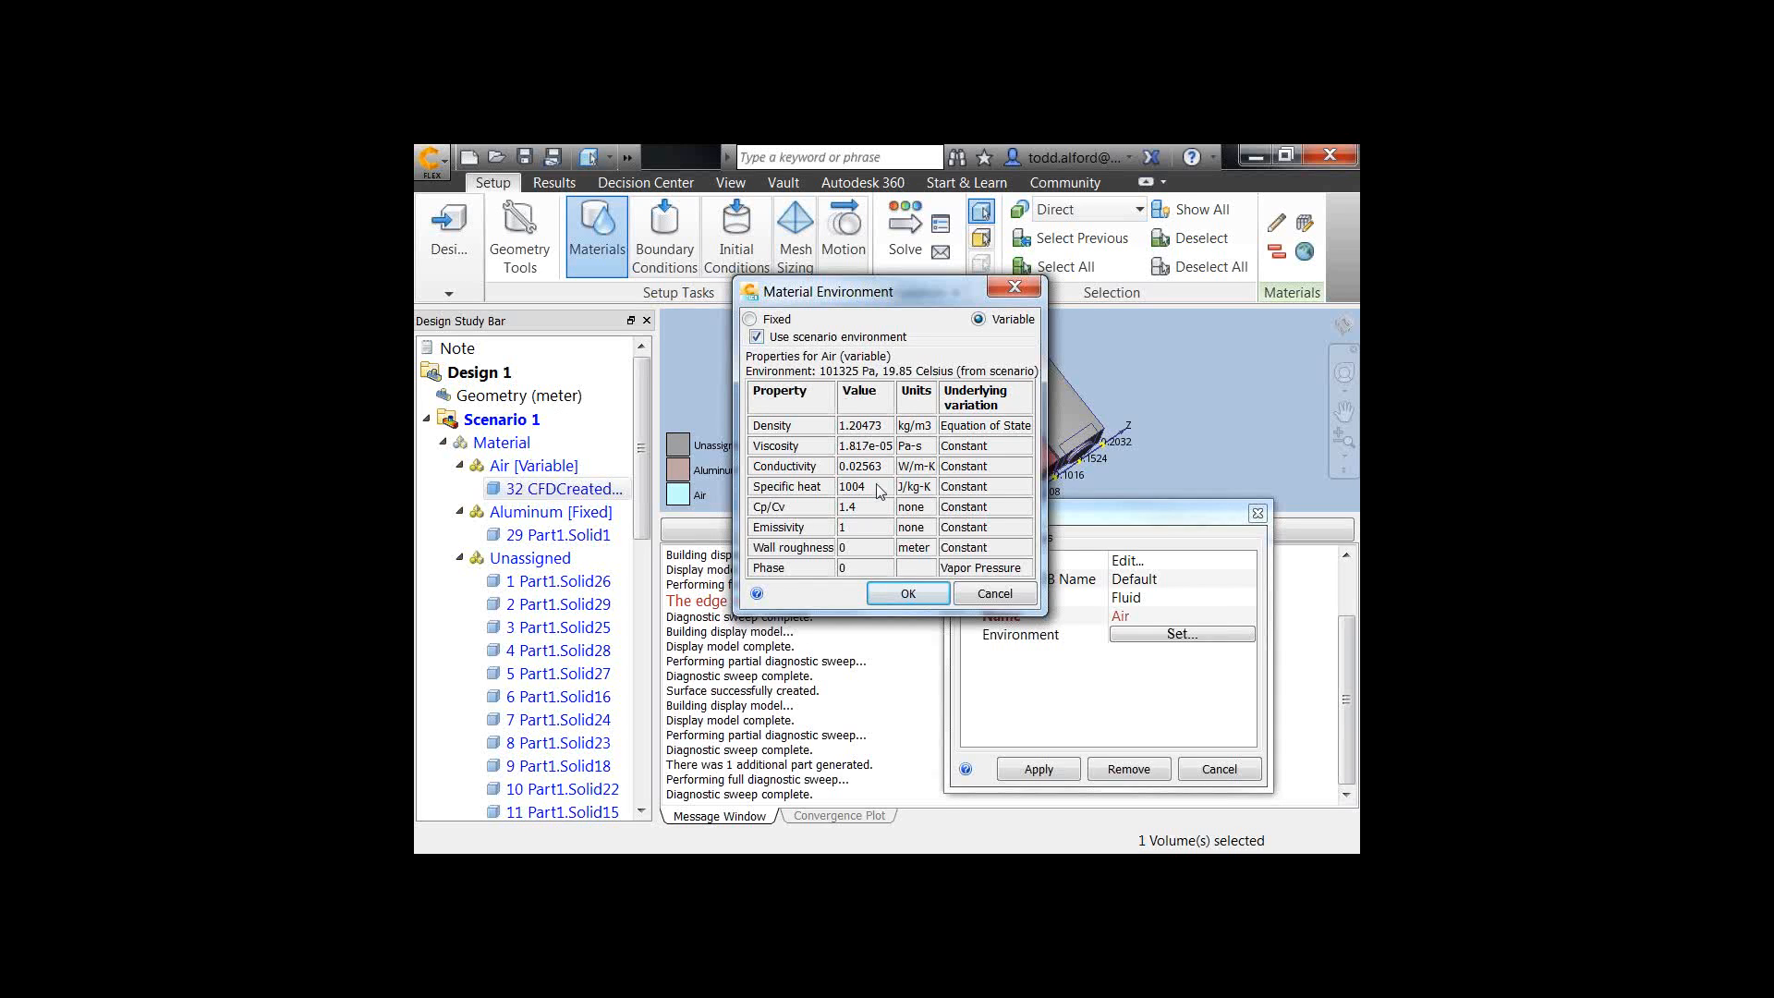
click(1015, 288)
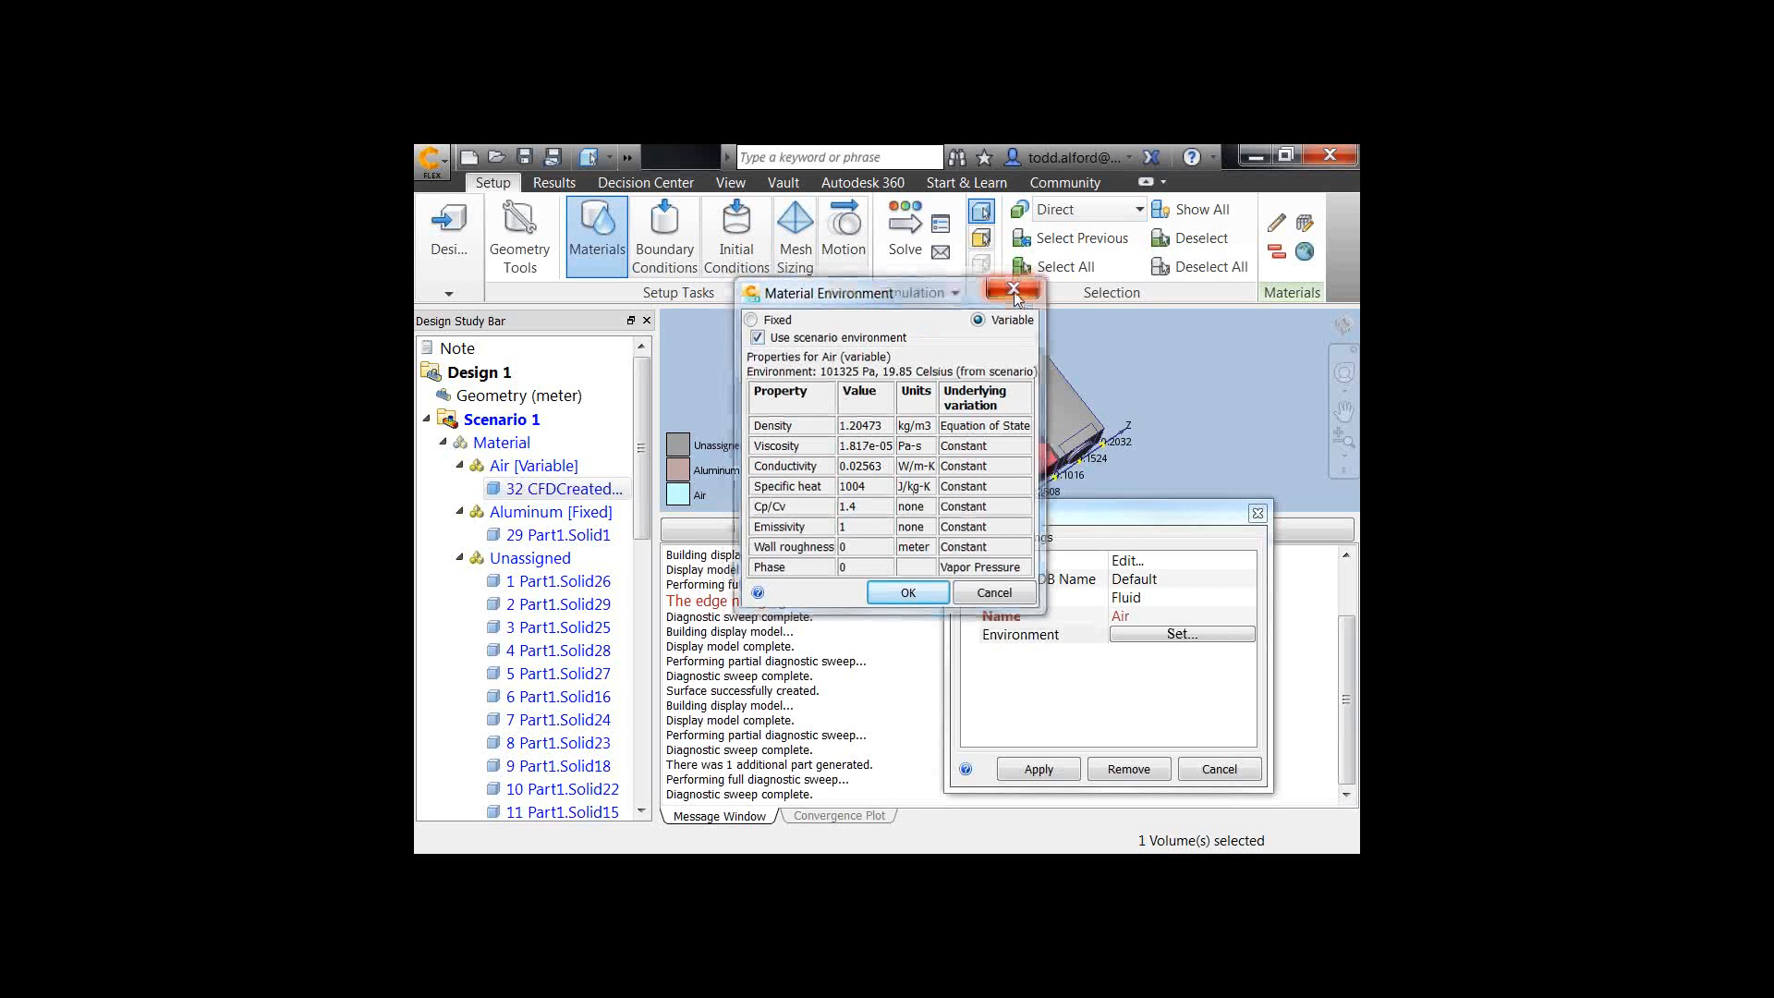
Step: Edit the scenario environment reference for the materials, setting its temperature to 55 Celsius
click(518, 442)
right_click(529, 444)
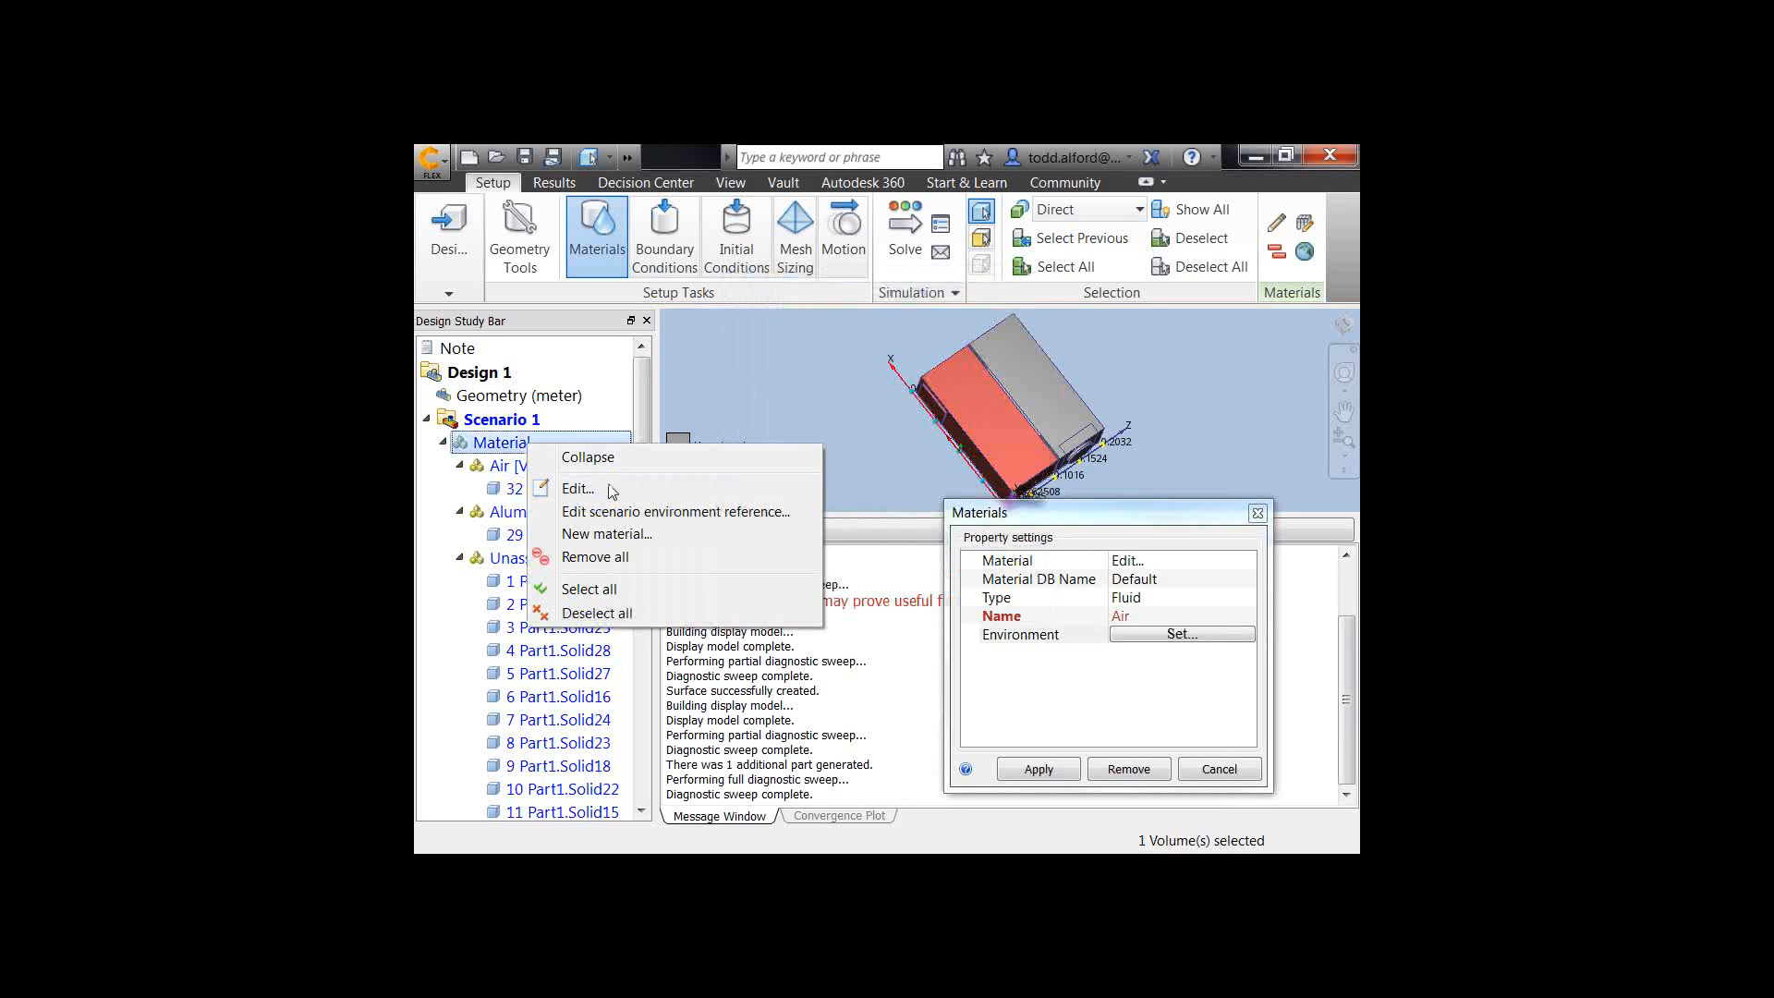
click(612, 490)
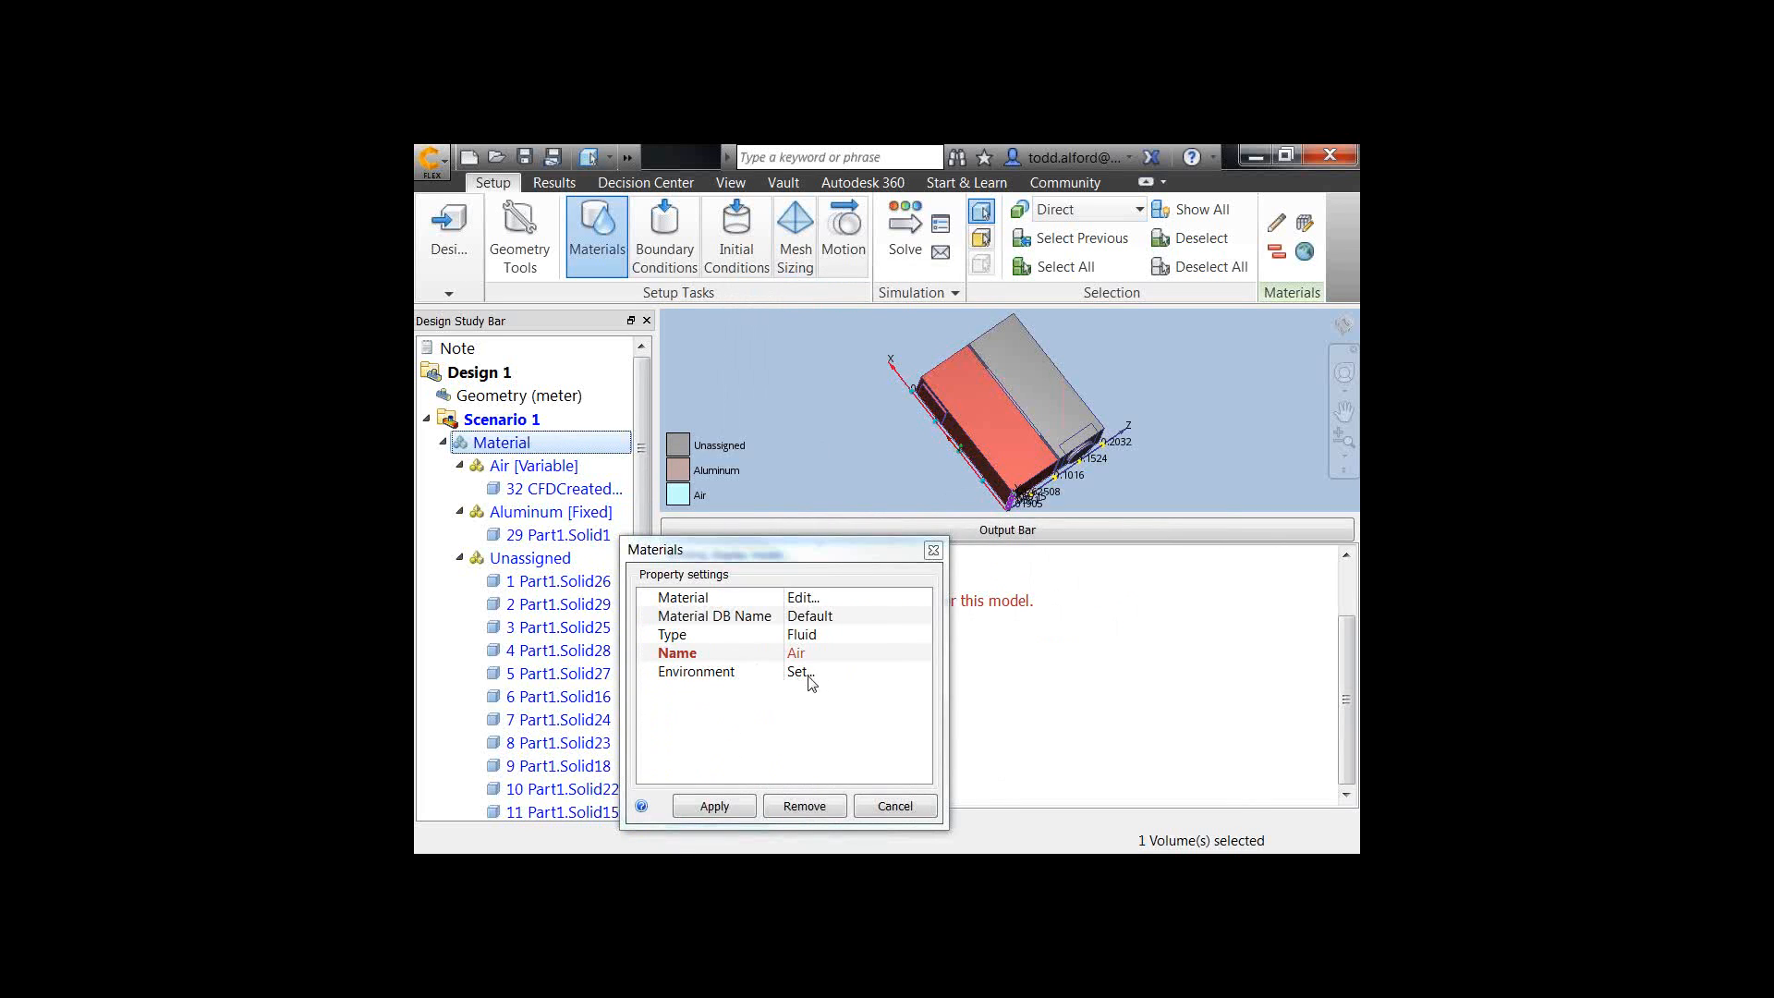
right_click(529, 449)
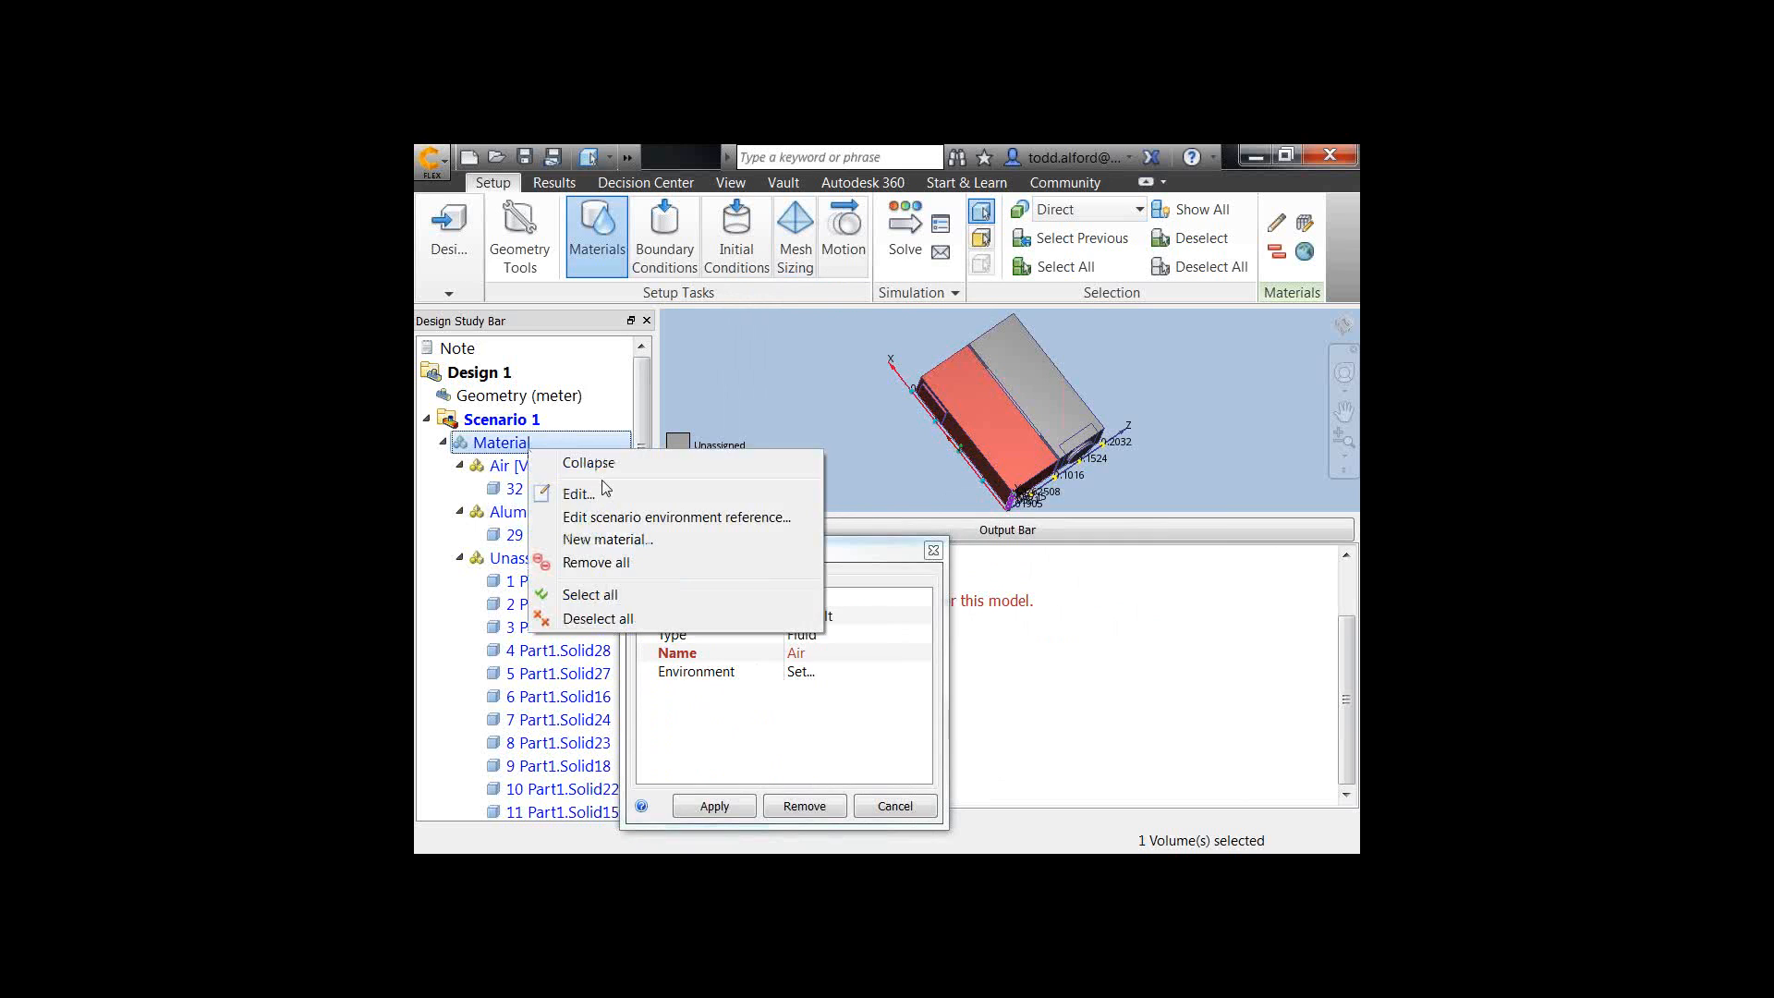
click(634, 521)
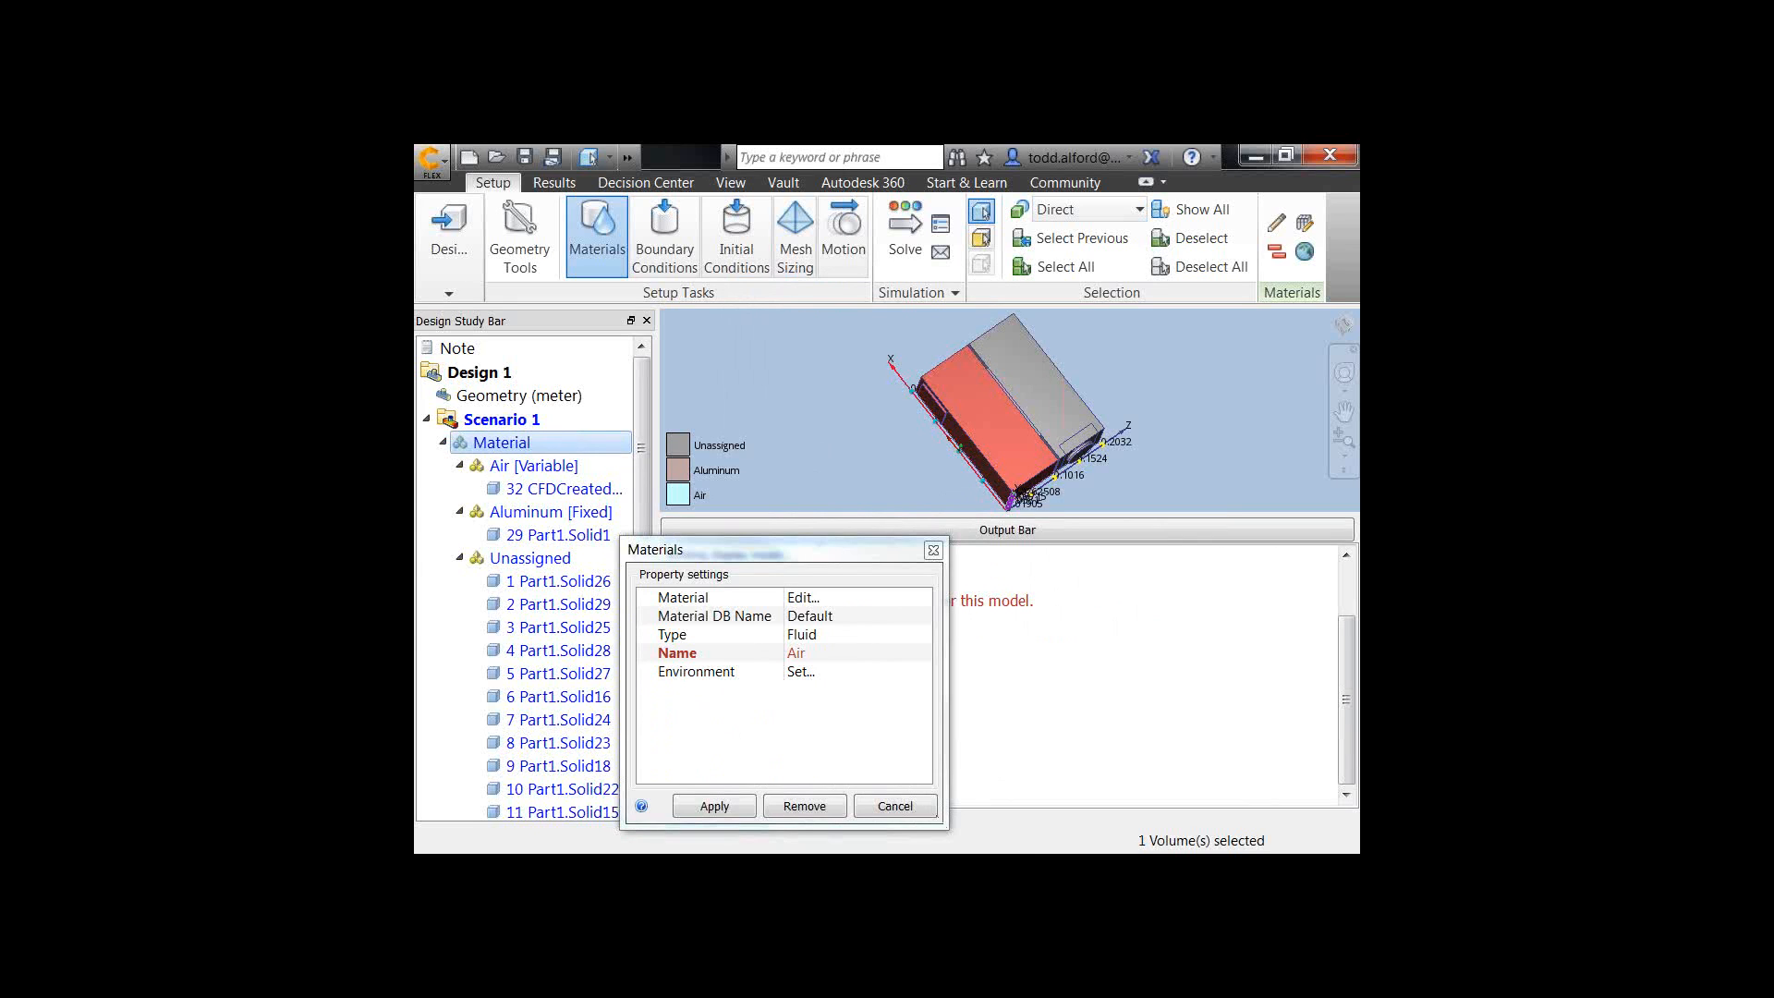
click(800, 671)
drag(880, 493, 849, 498)
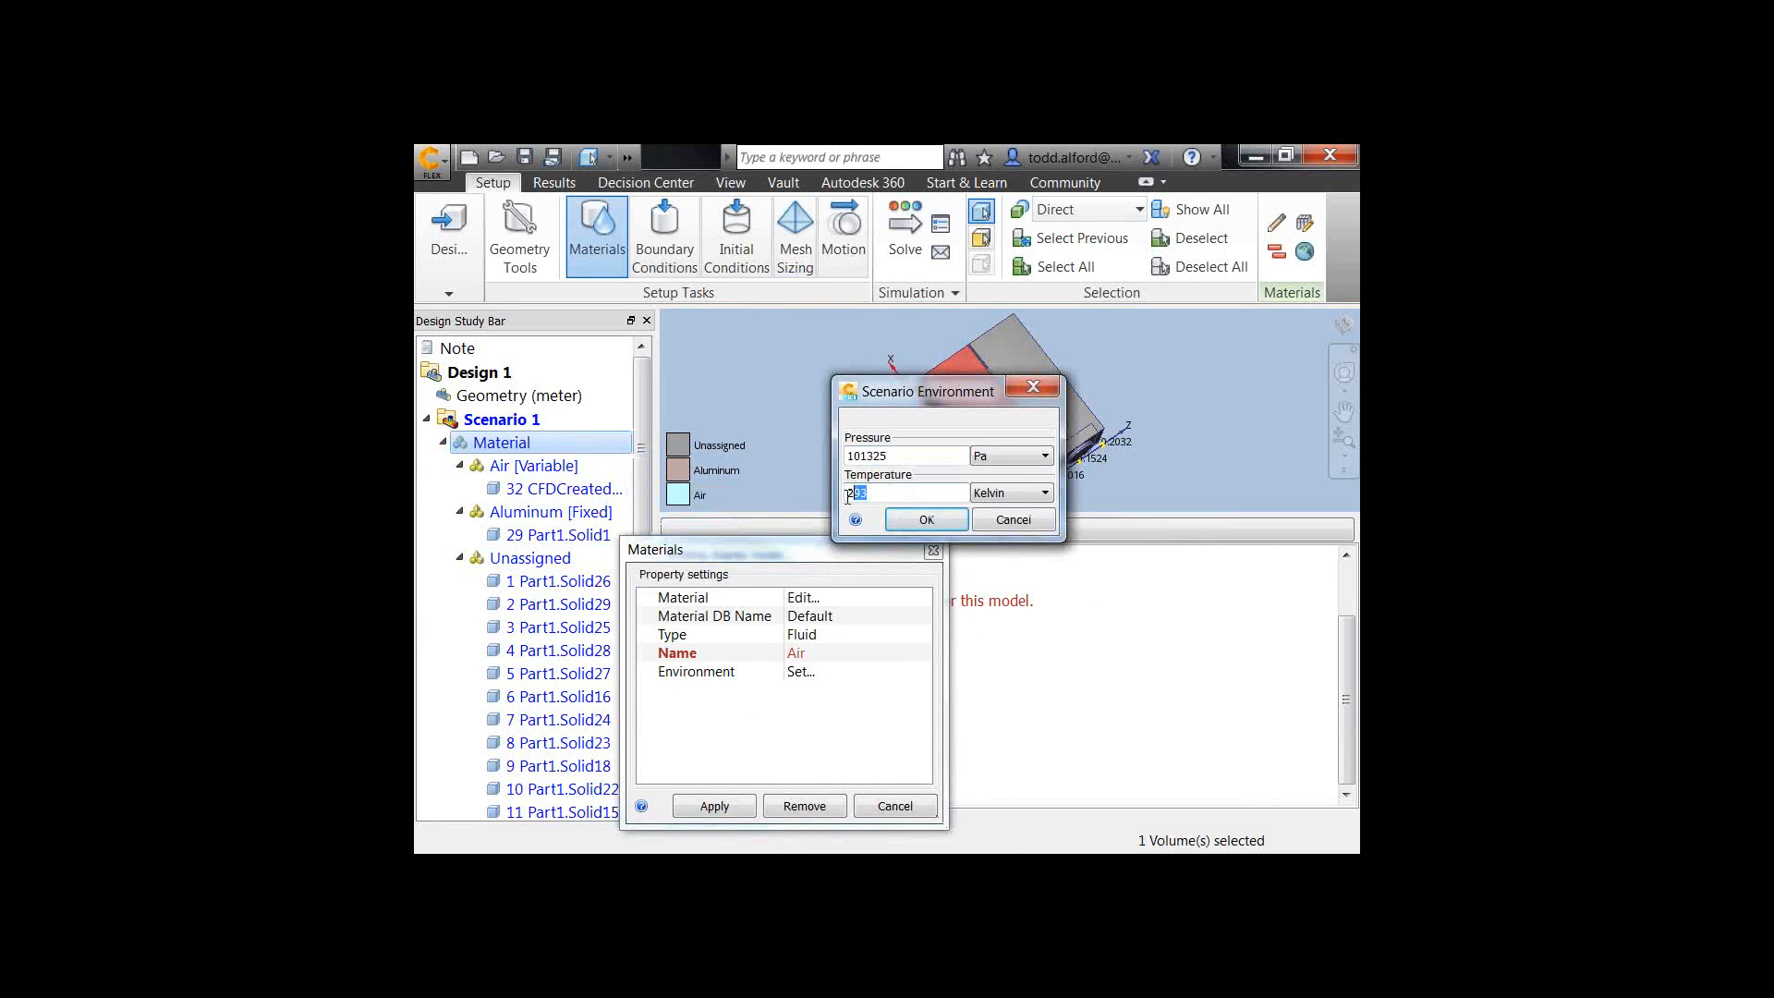
click(1041, 493)
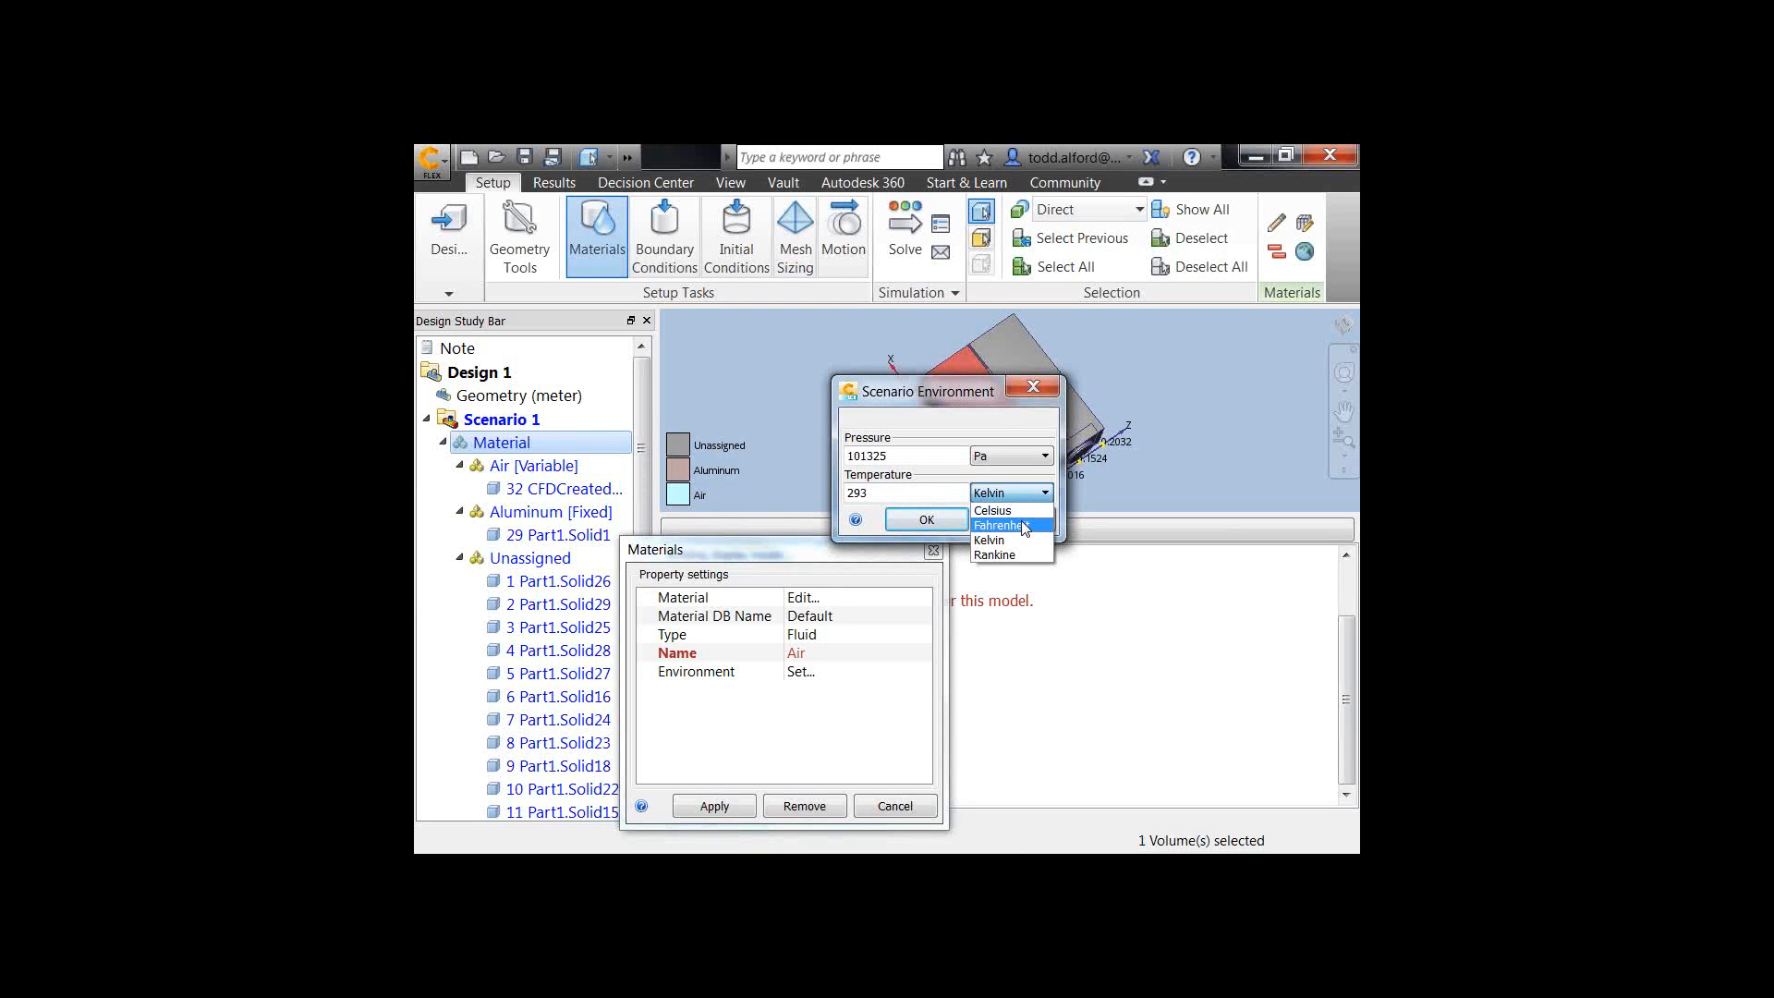
click(1028, 514)
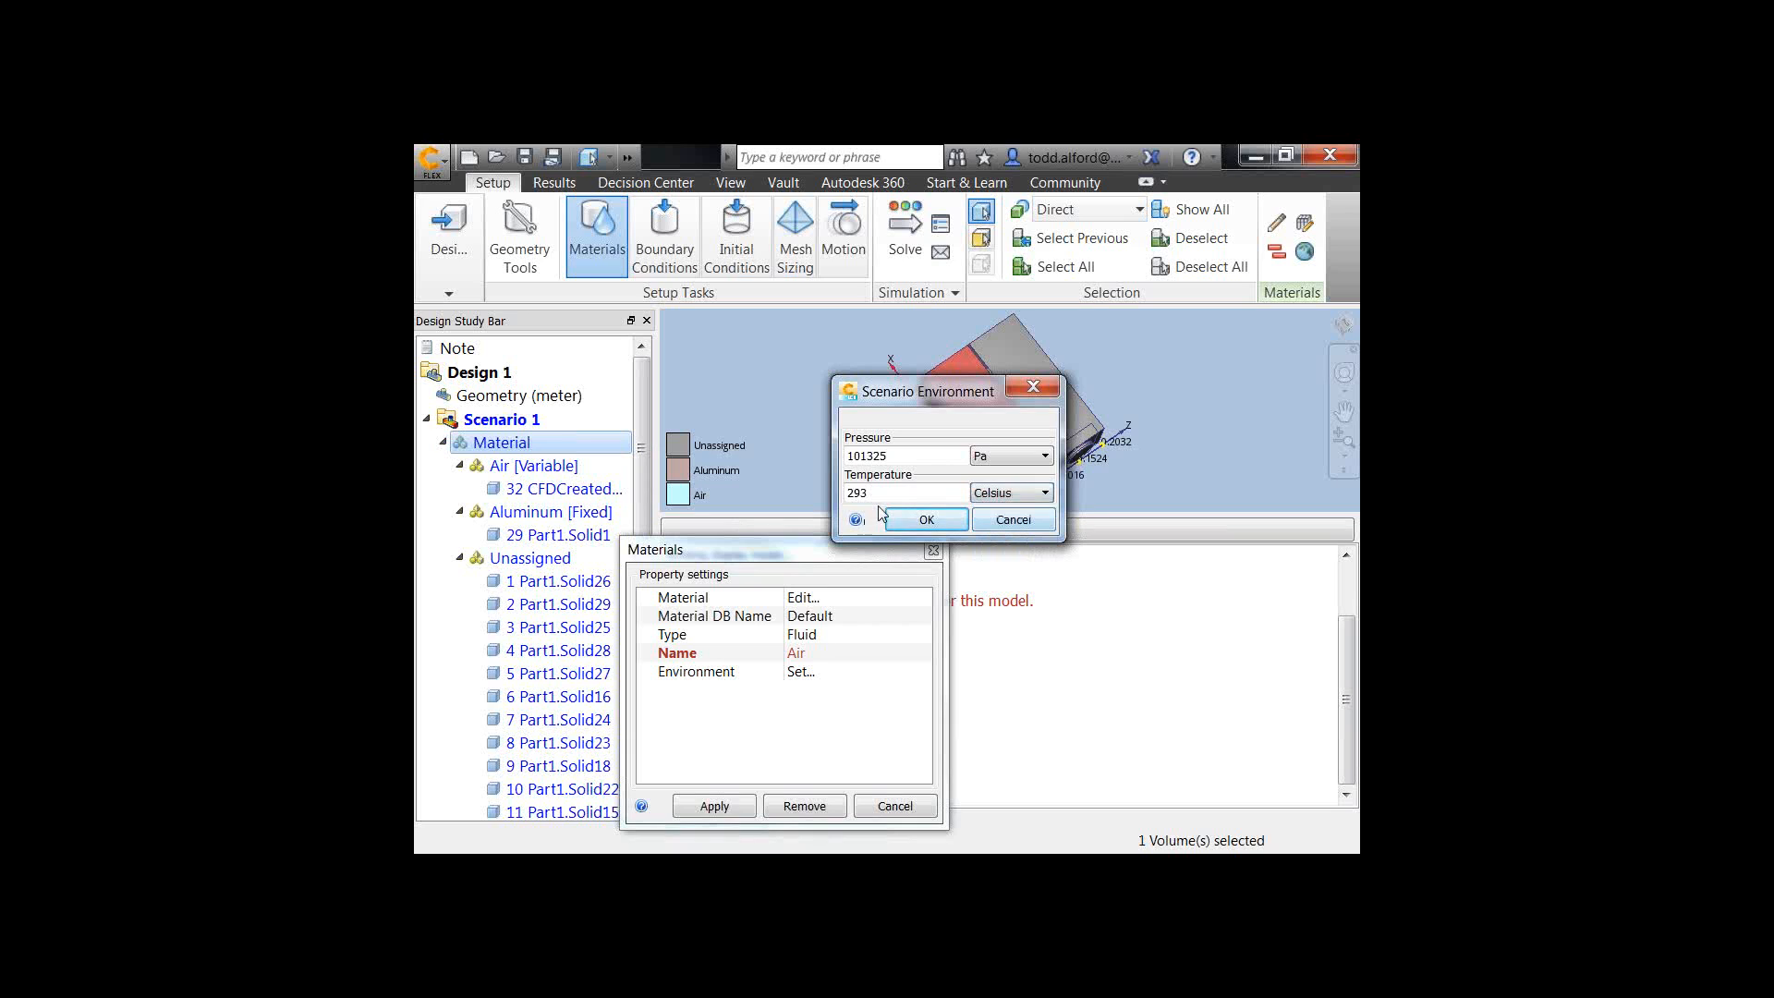
drag(882, 495, 816, 503)
key(Return)
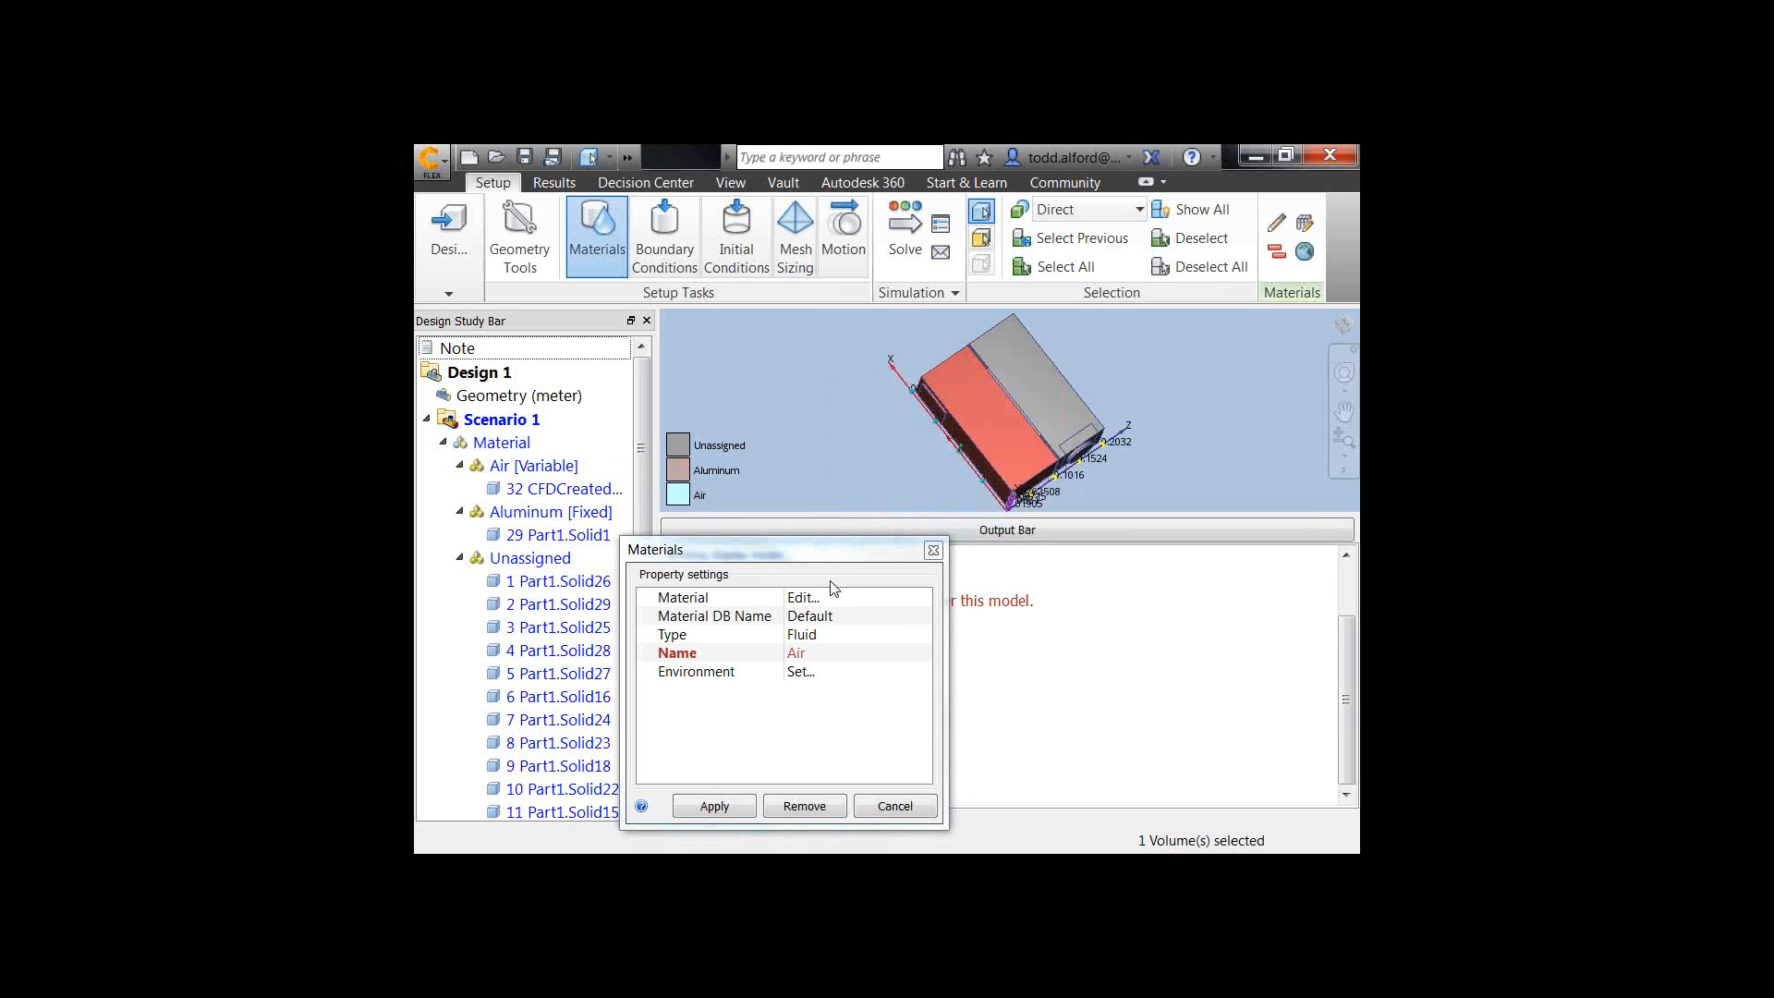
Step: Compare Air's variable properties under the scenario environment and the local material environment, and close without saving
click(794, 672)
click(795, 673)
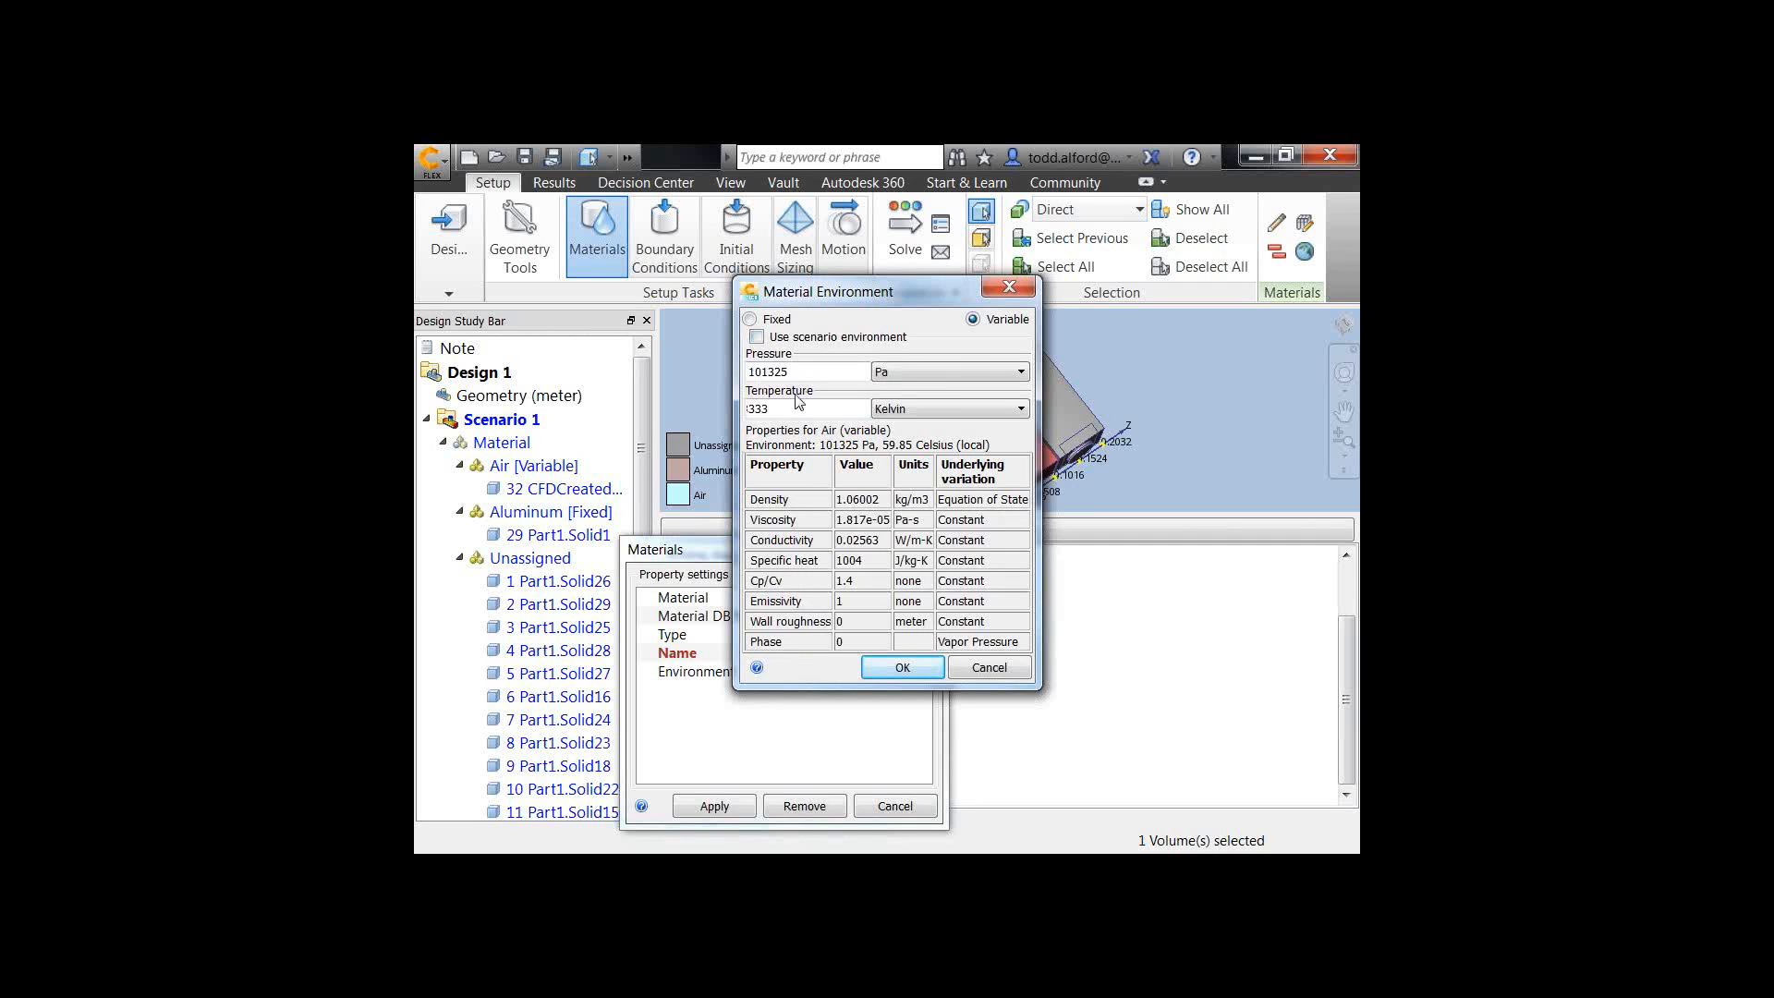
click(757, 337)
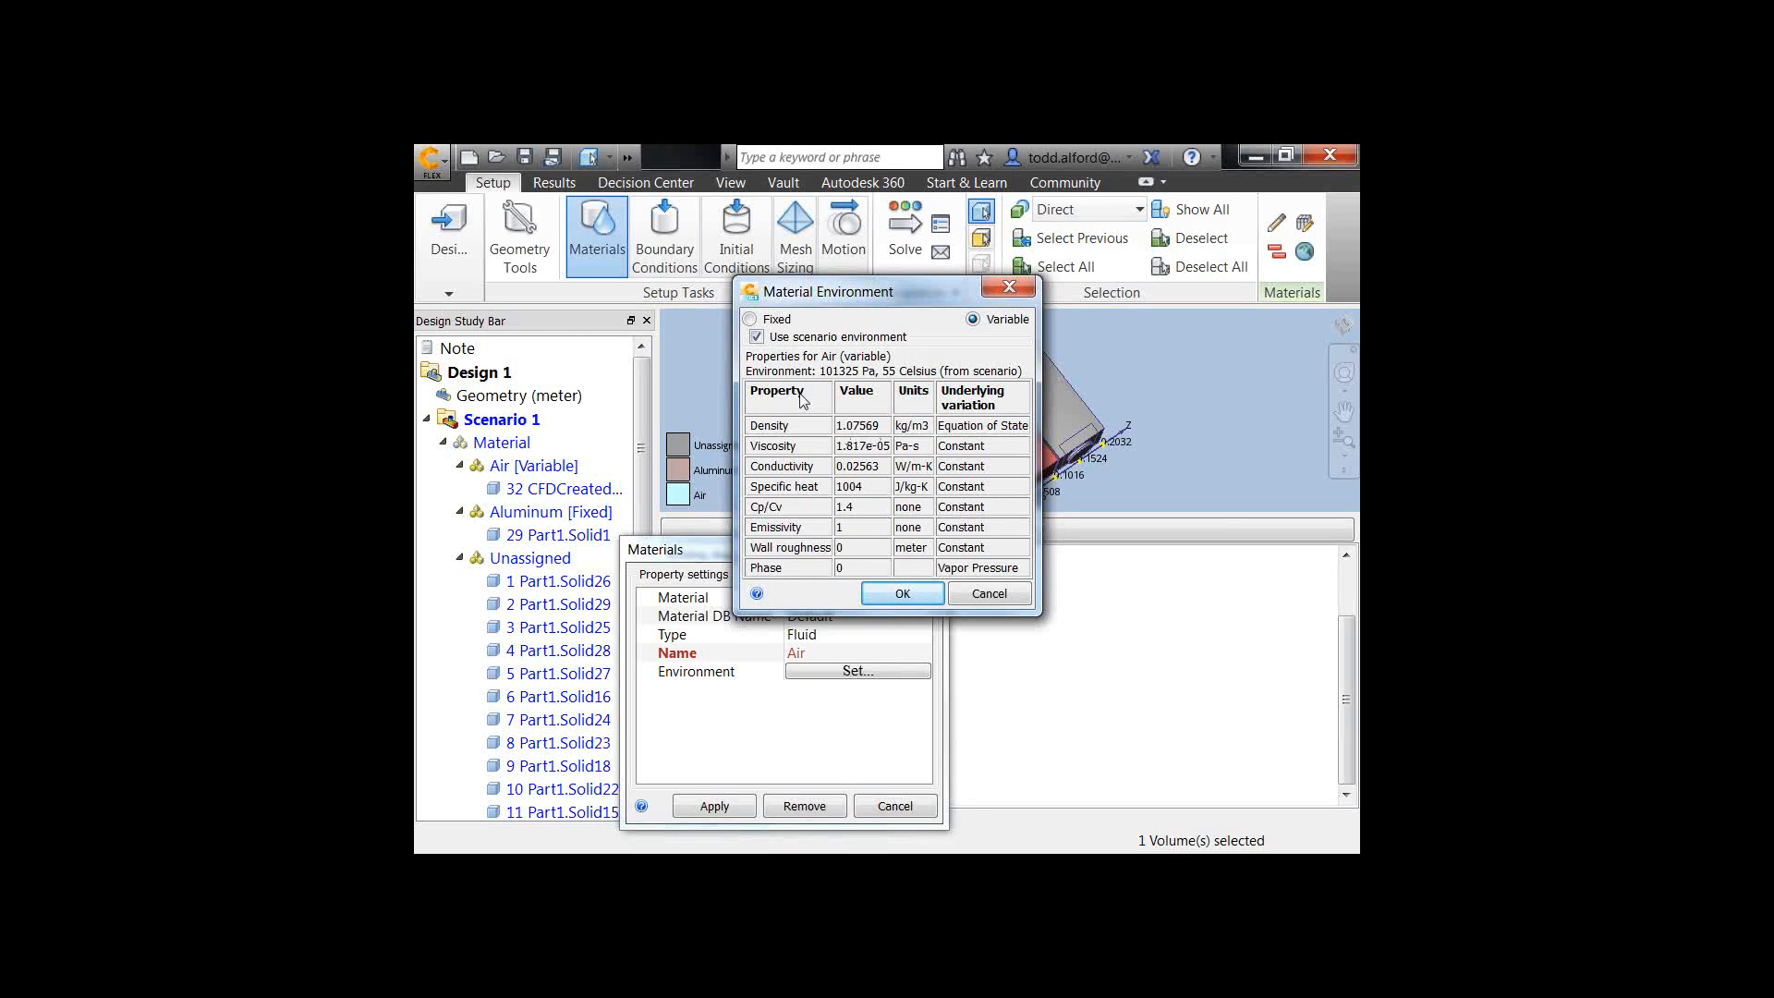
click(756, 337)
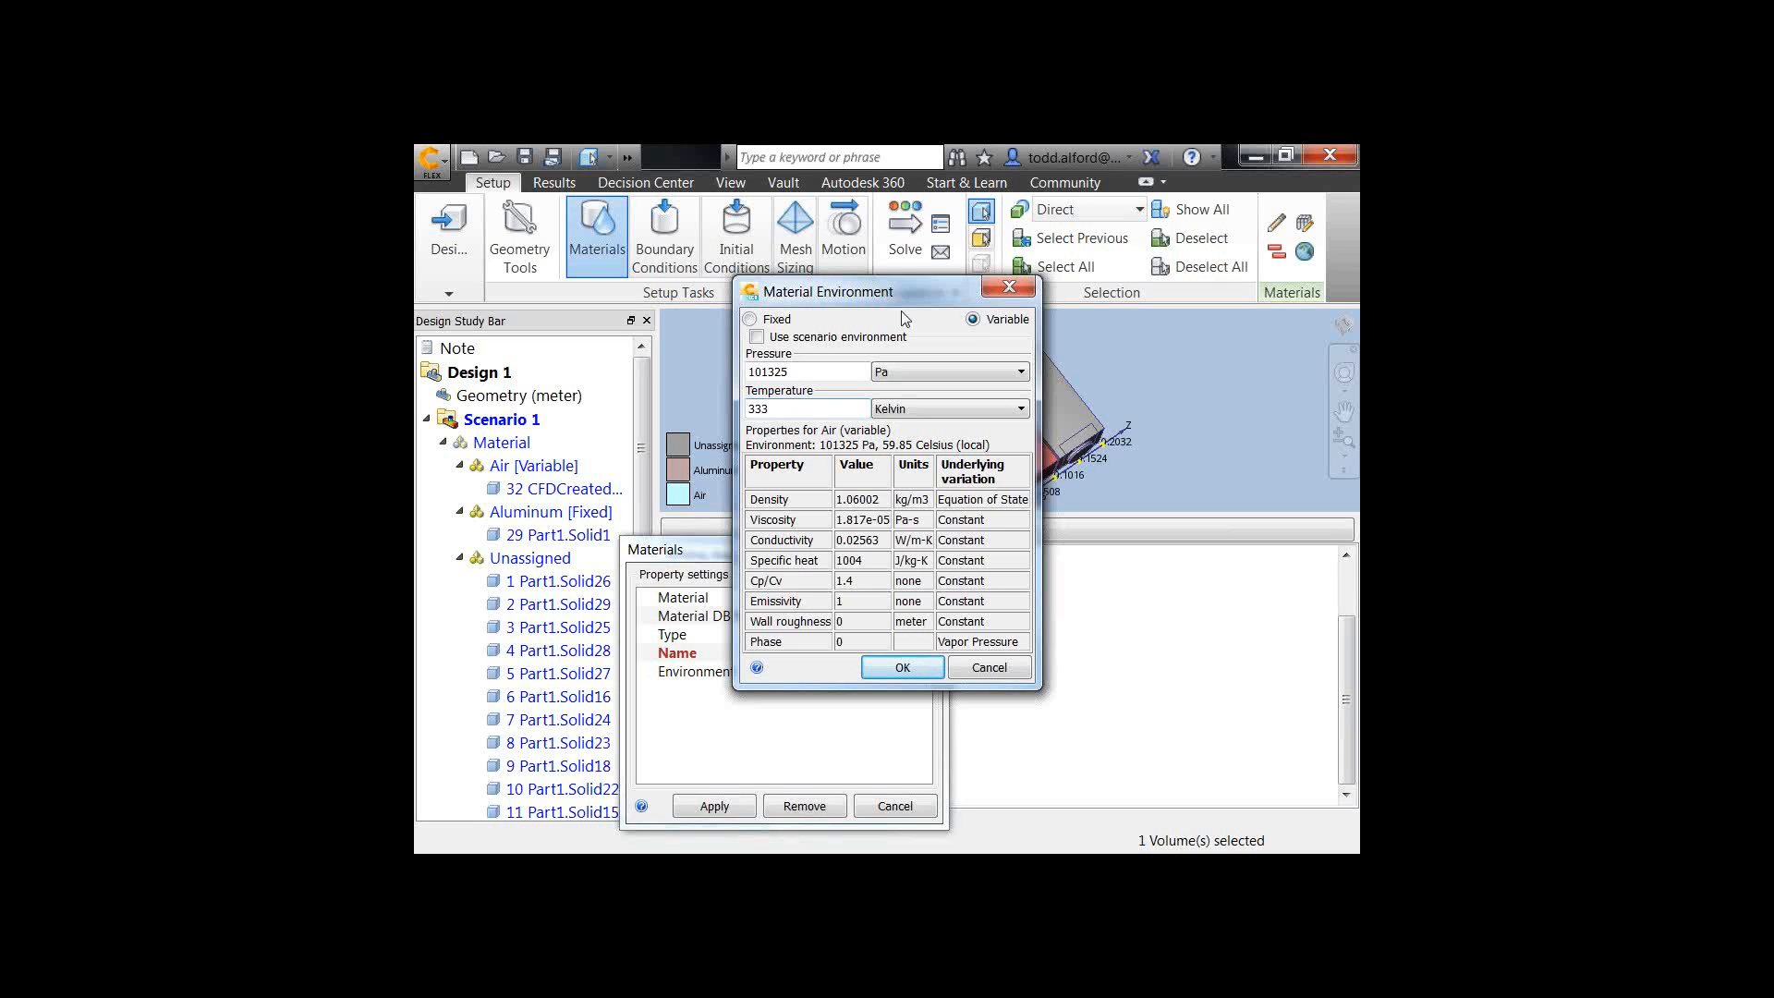
click(1000, 294)
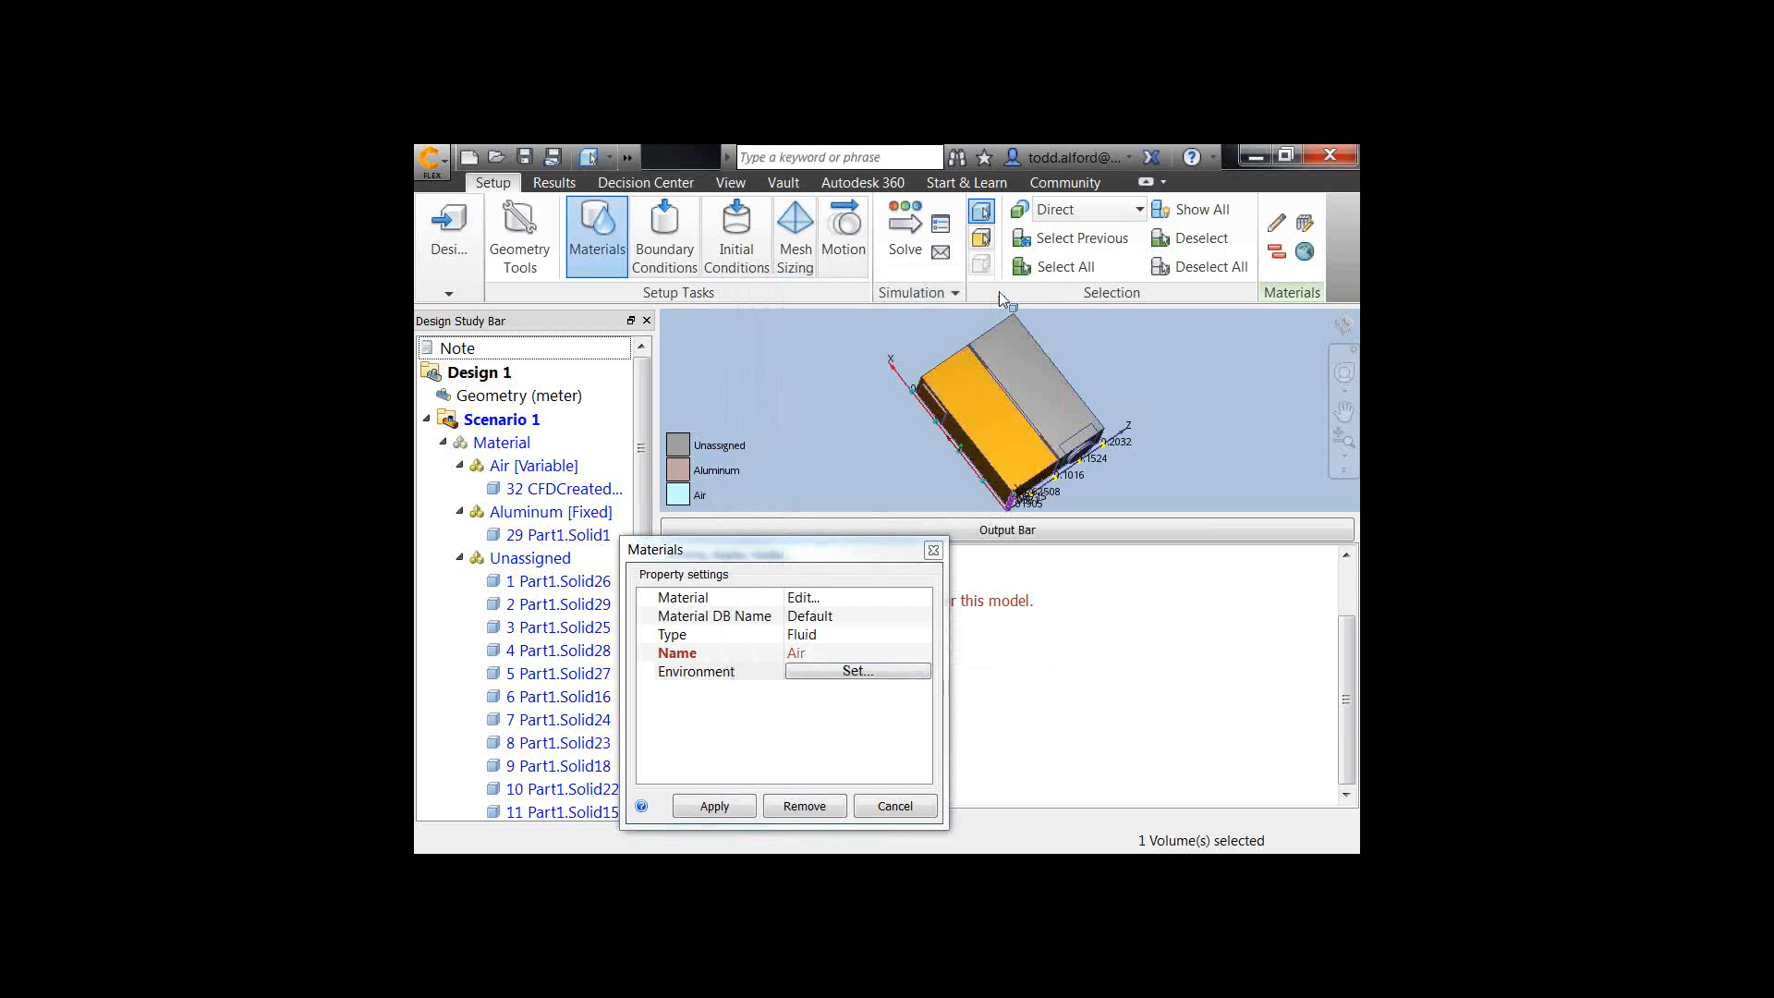
click(1000, 424)
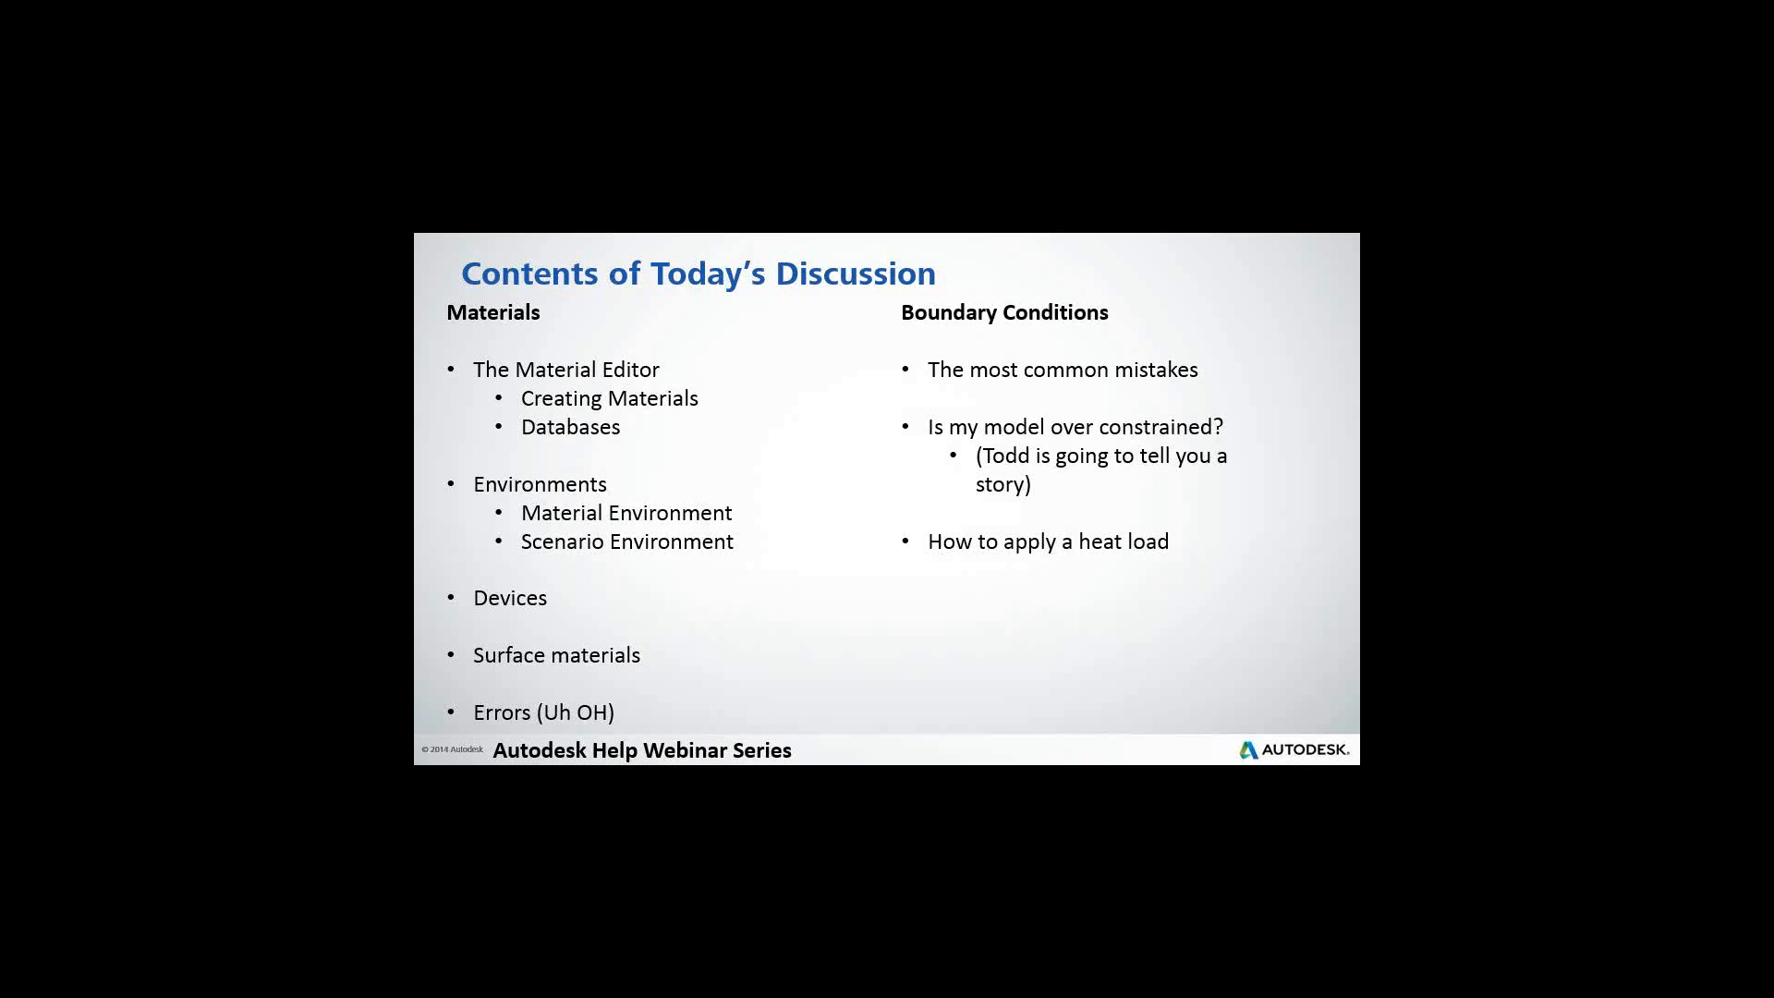
key(Right)
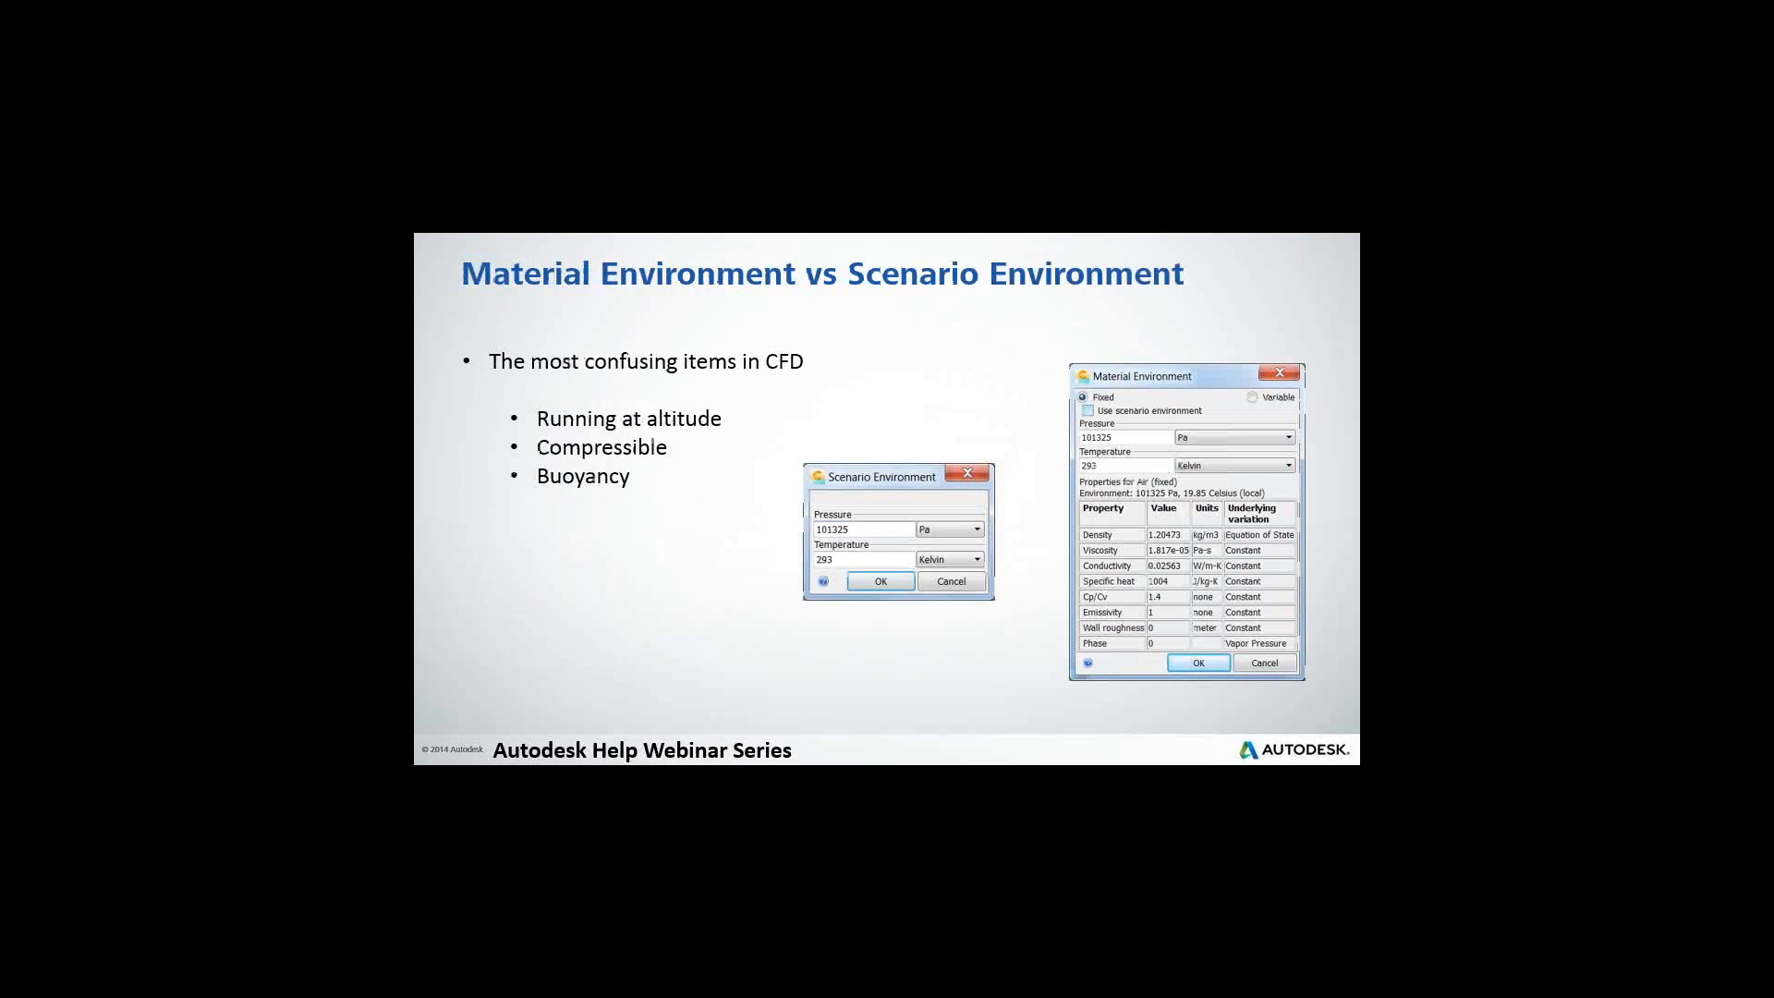
key(Right)
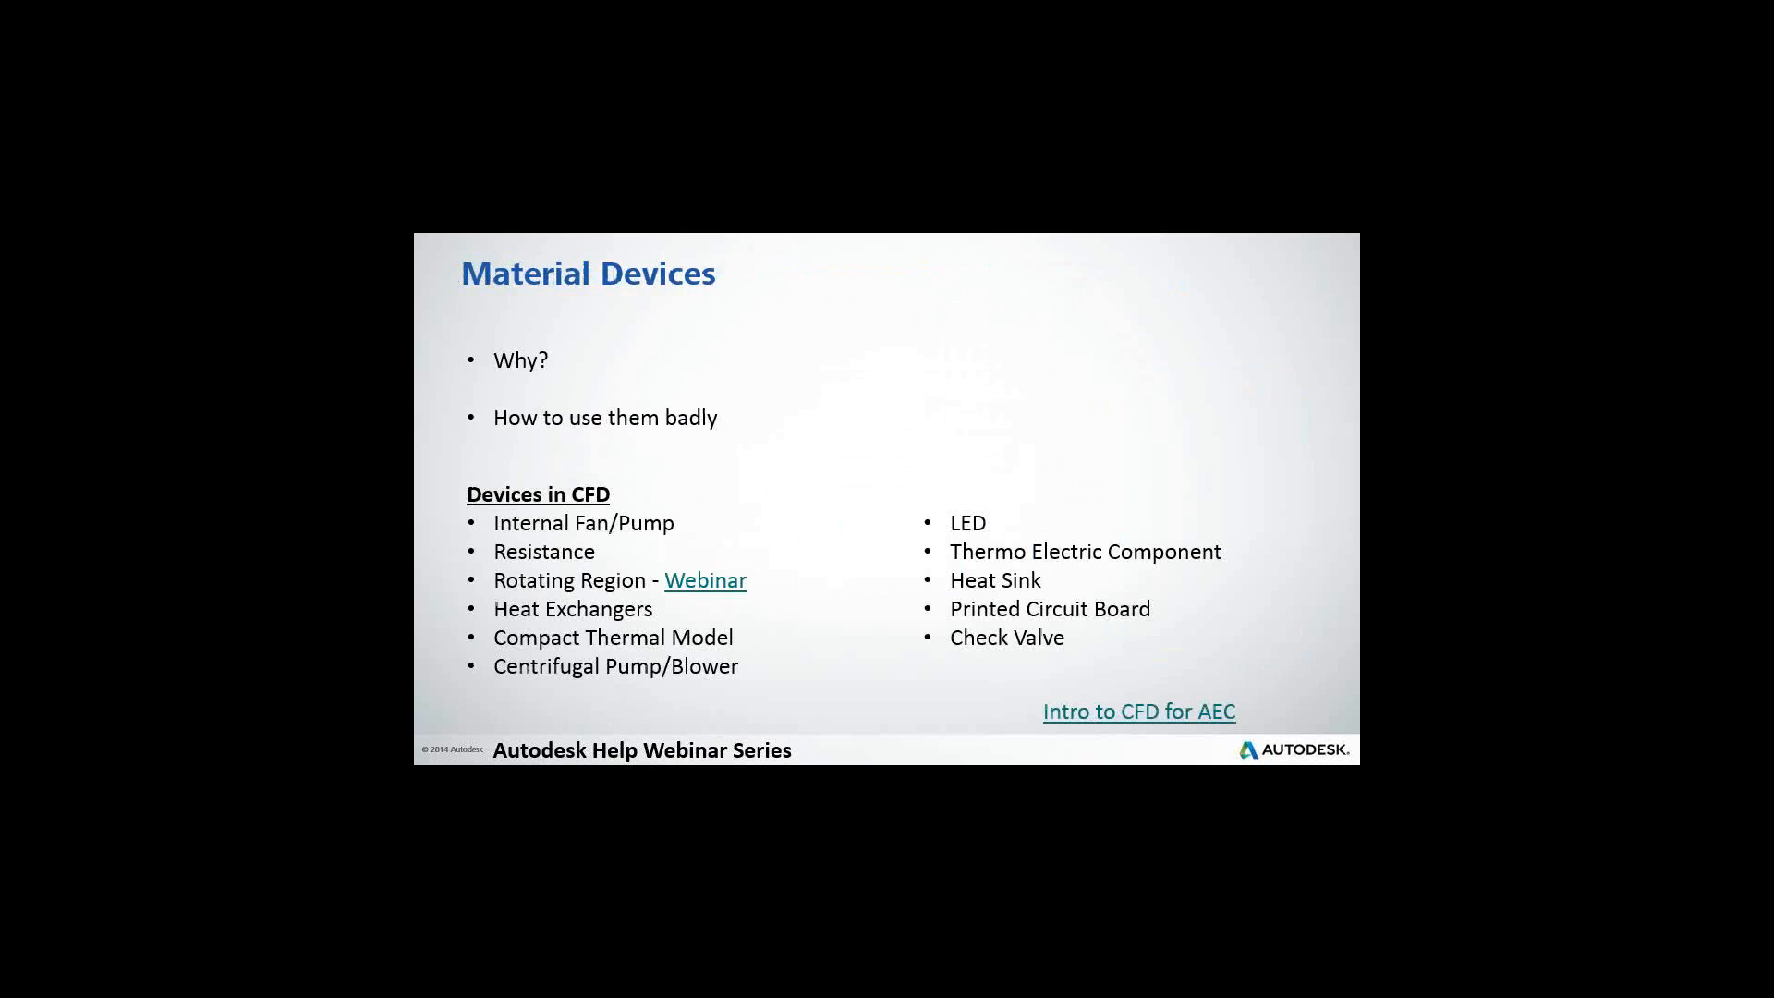